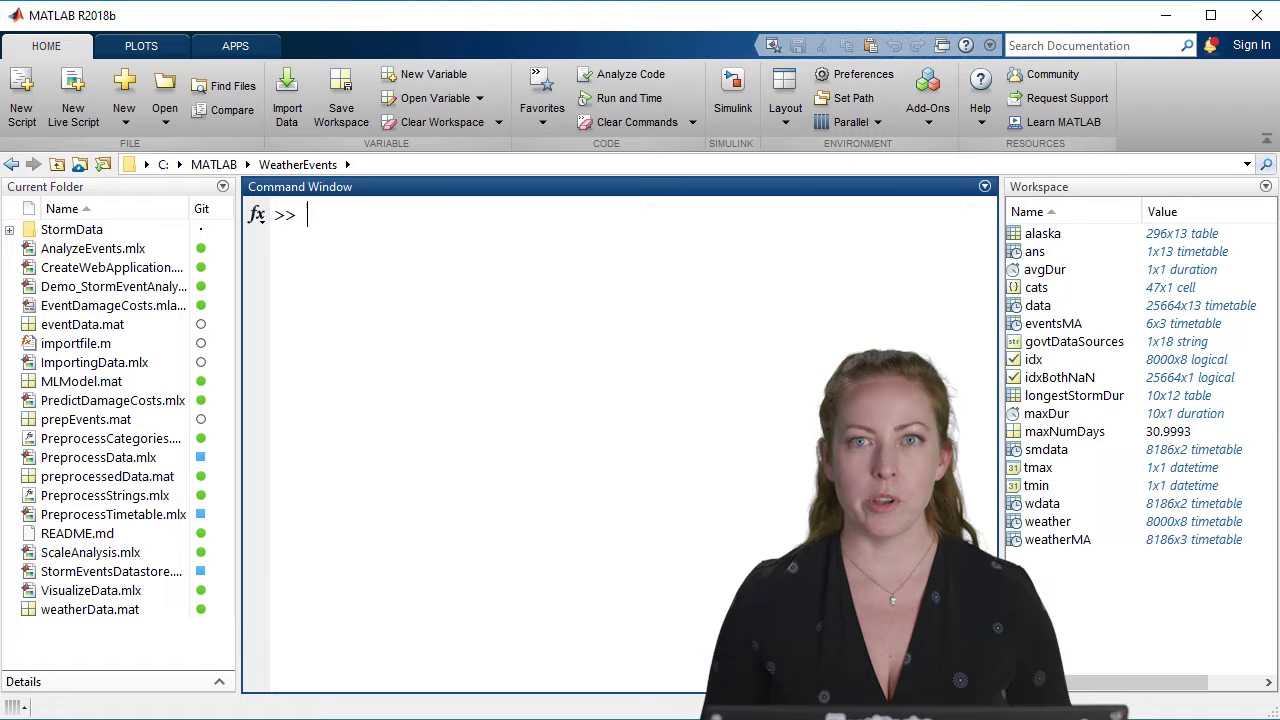
- Browse the full plot-type gallery on the PLOTS tab, then collapse it again
{"action": "left_click", "coordinate": [145, 46]}
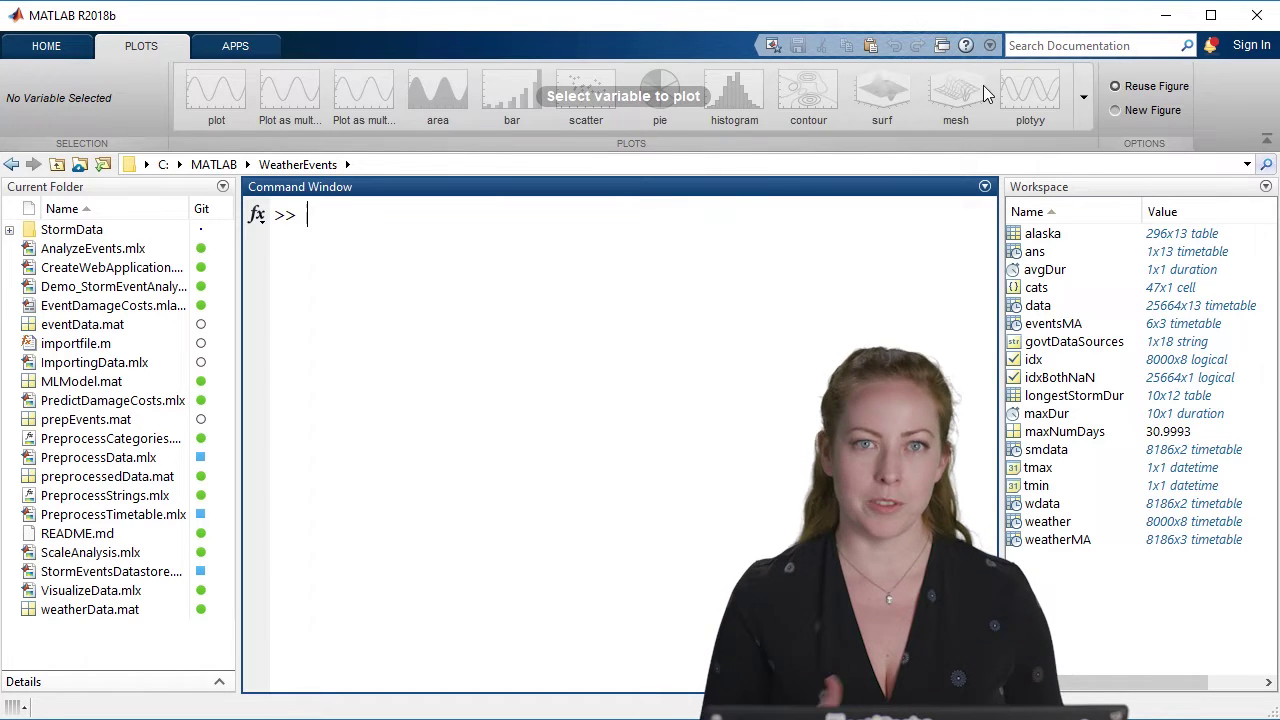
{"action": "left_click", "coordinate": [1084, 99]}
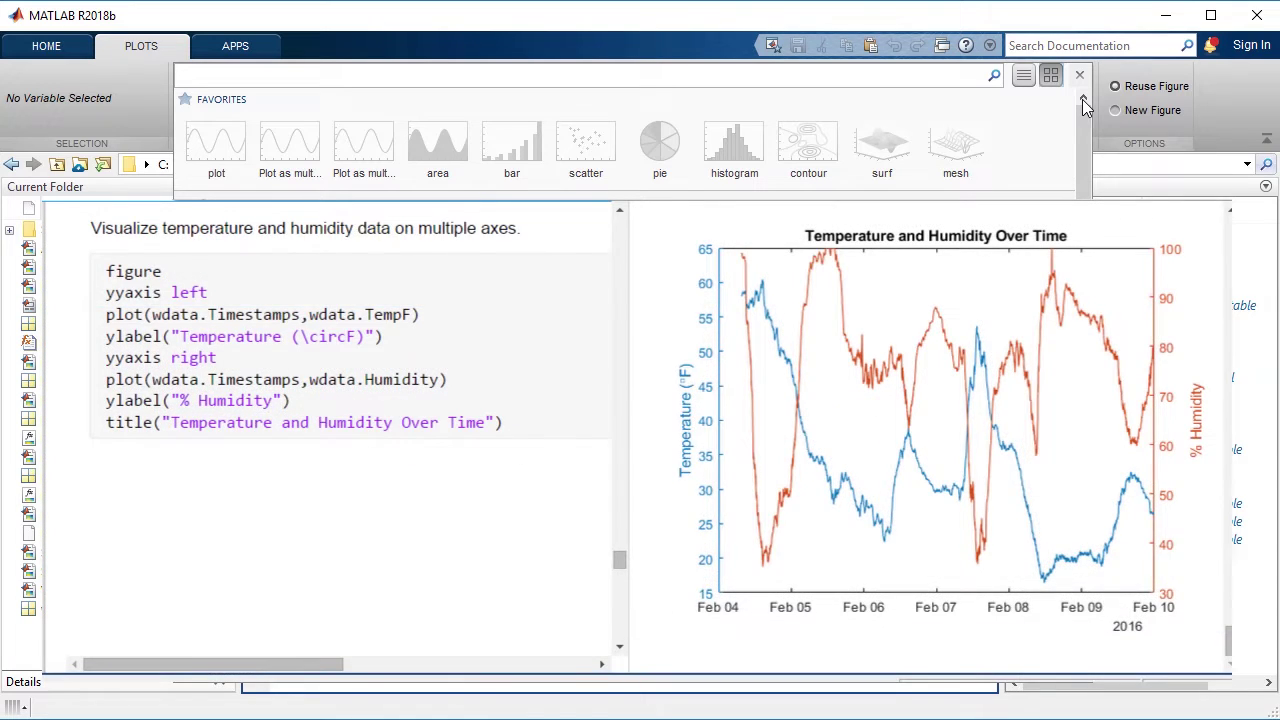
{"action": "left_click_drag", "start_coordinate": [1085, 107], "coordinate": [1087, 385]}
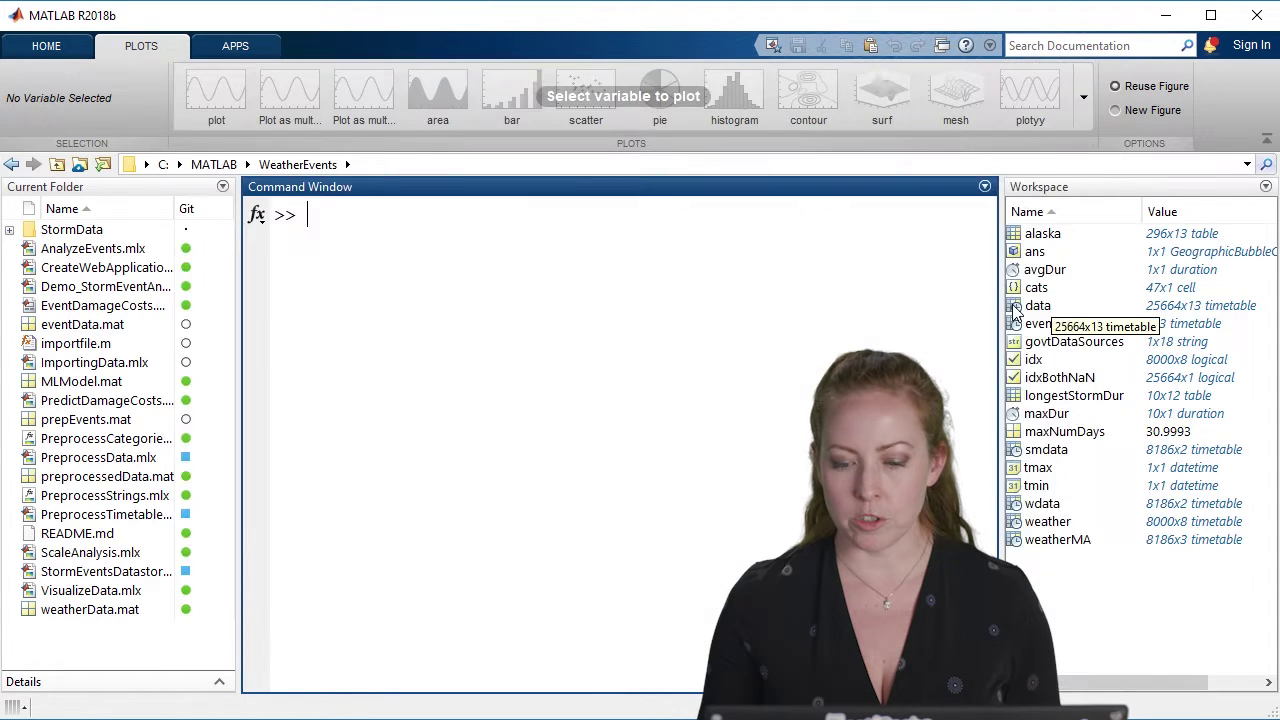
- Plot damage_property by state from the data timetable as a scatter histogram and widen it
{"action": "double_click", "coordinate": [1014, 306]}
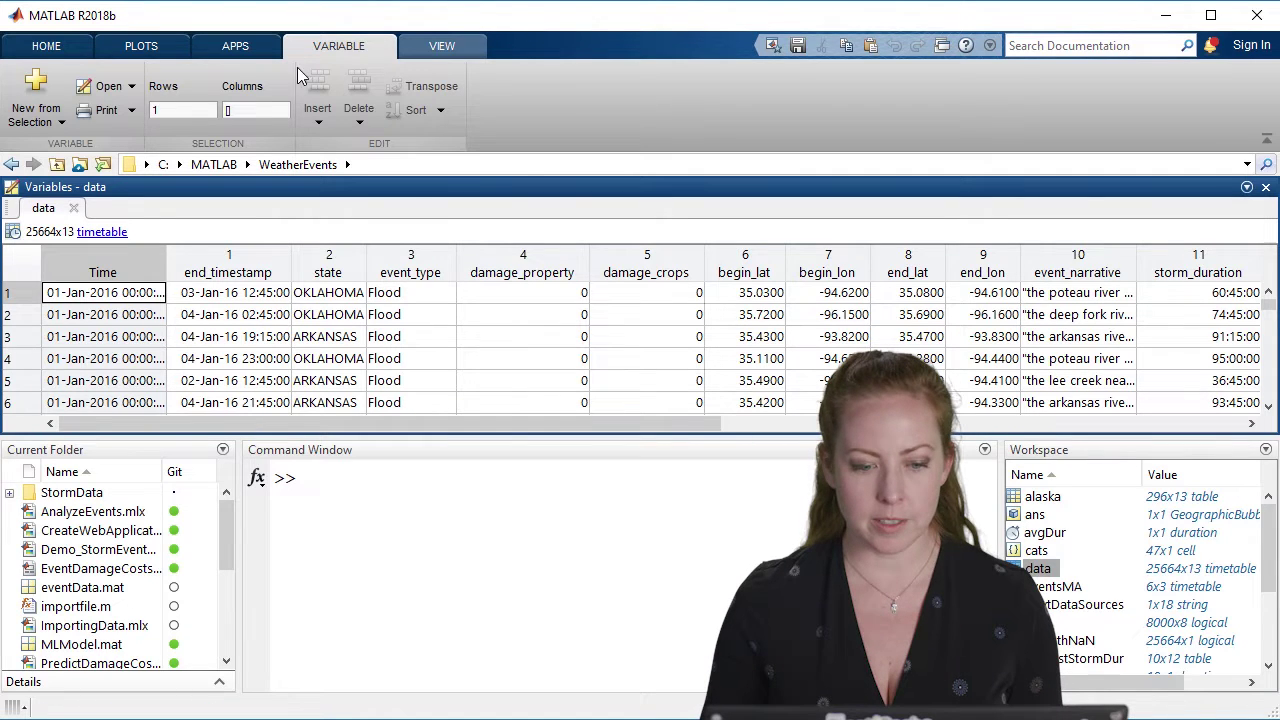
{"action": "left_click", "coordinate": [170, 55]}
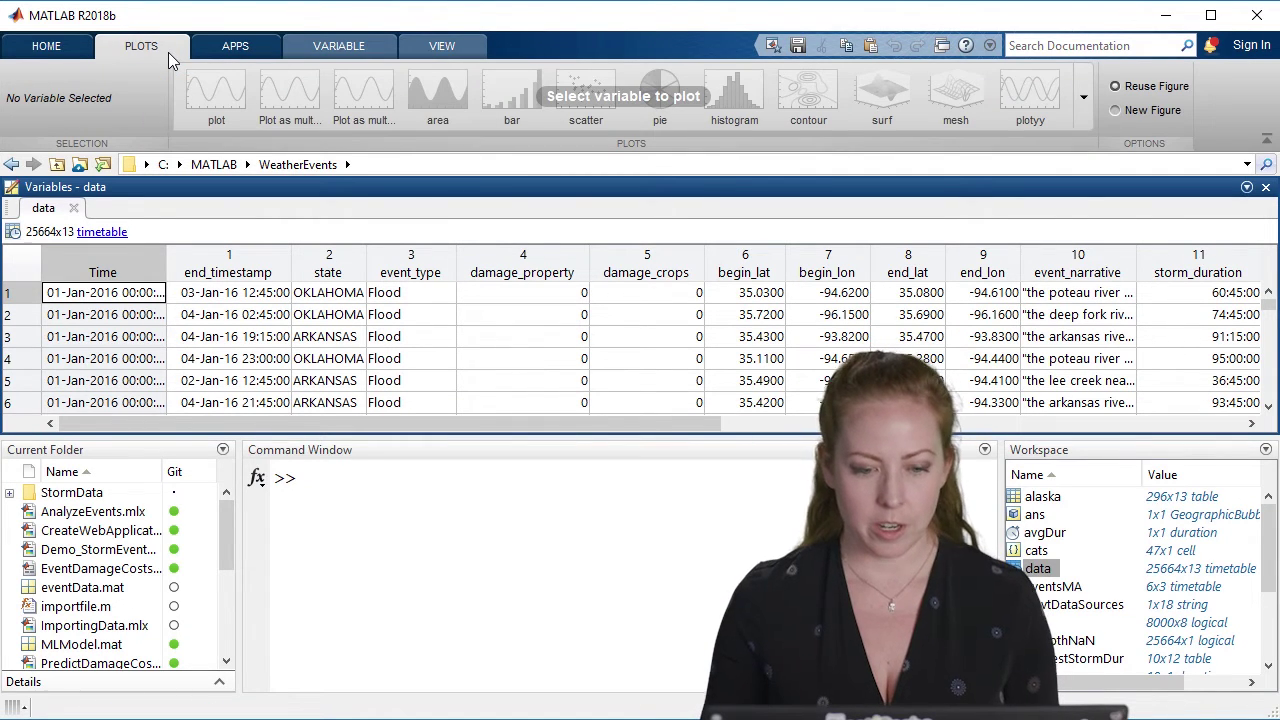
{"action": "left_click", "coordinate": [128, 265]}
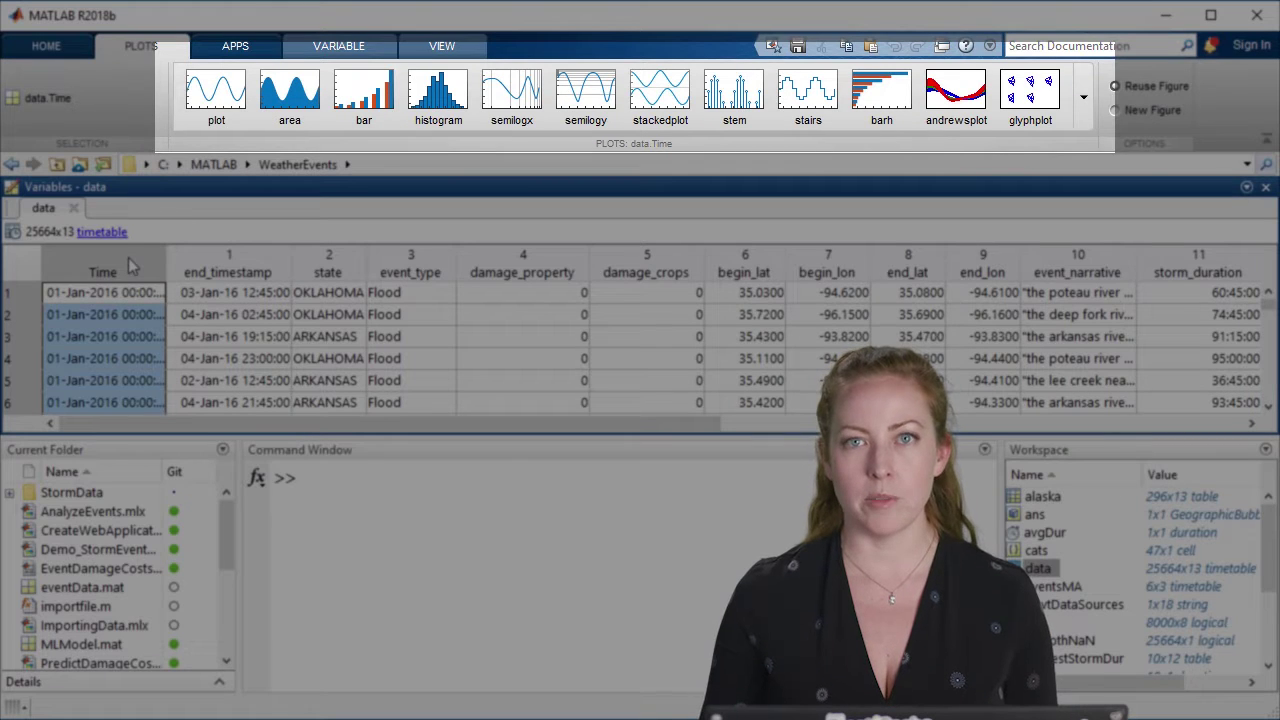
{"action": "left_click", "coordinate": [345, 270]}
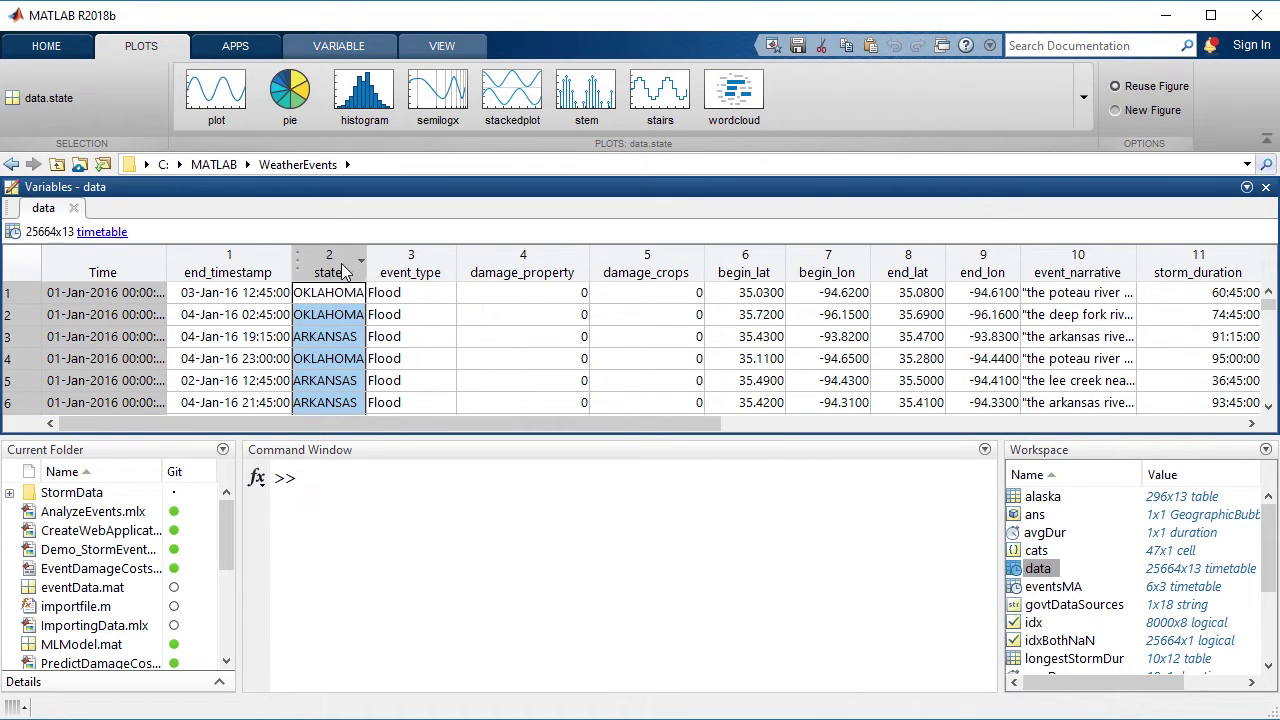
{"action": "left_click", "coordinate": [508, 270], "text": "ctrl"}
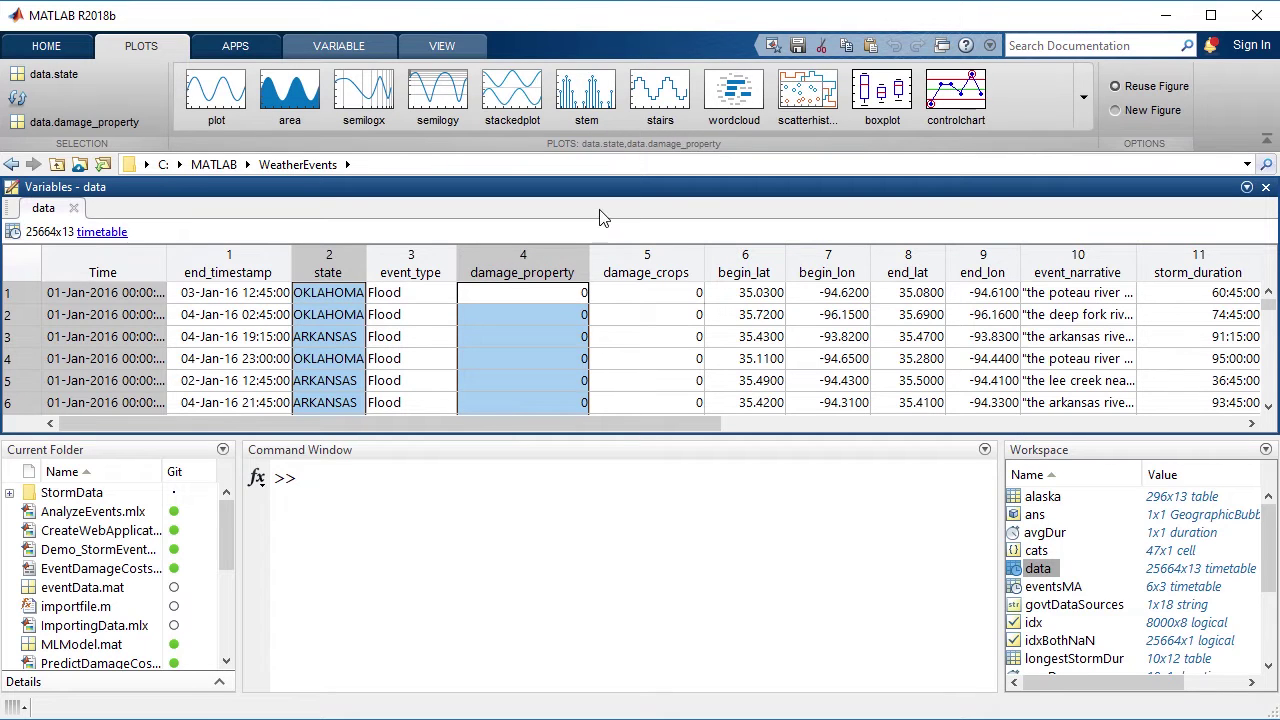
{"action": "left_click", "coordinate": [806, 95]}
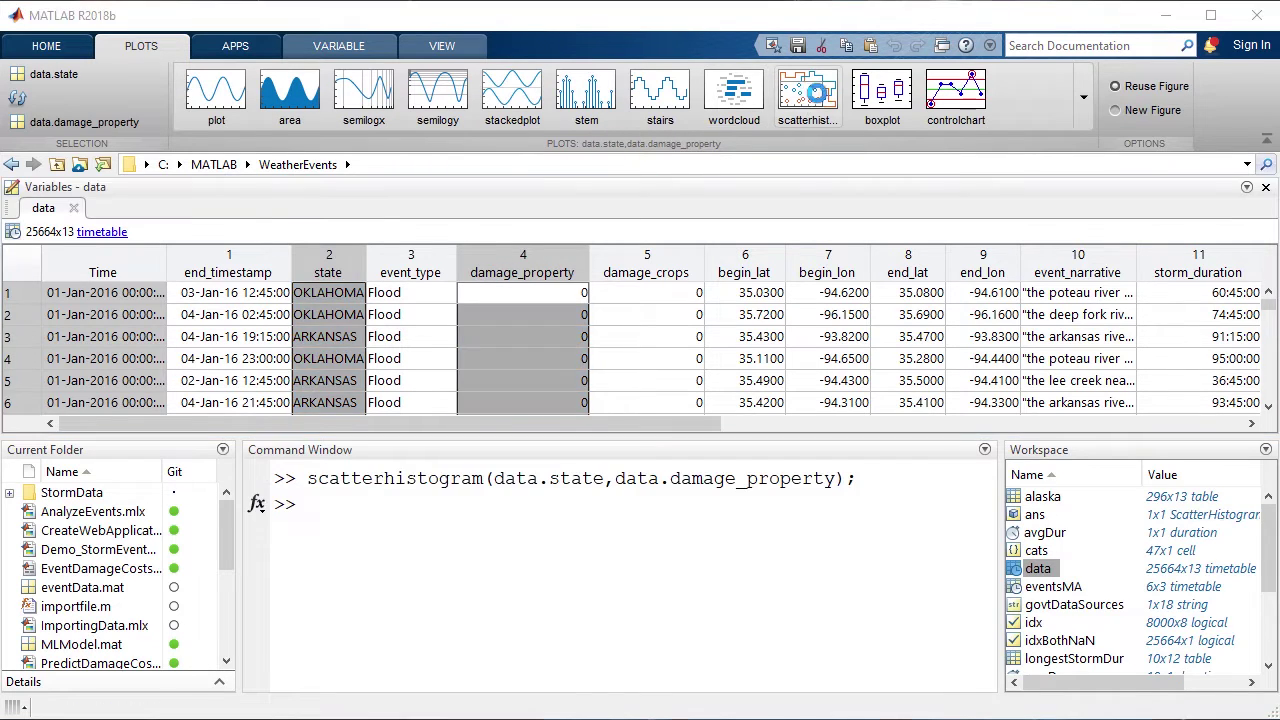
{"action": "left_click_drag", "start_coordinate": [875, 273], "coordinate": [1096, 273]}
{"action": "left_click_drag", "start_coordinate": [724, 124], "coordinate": [737, 133]}
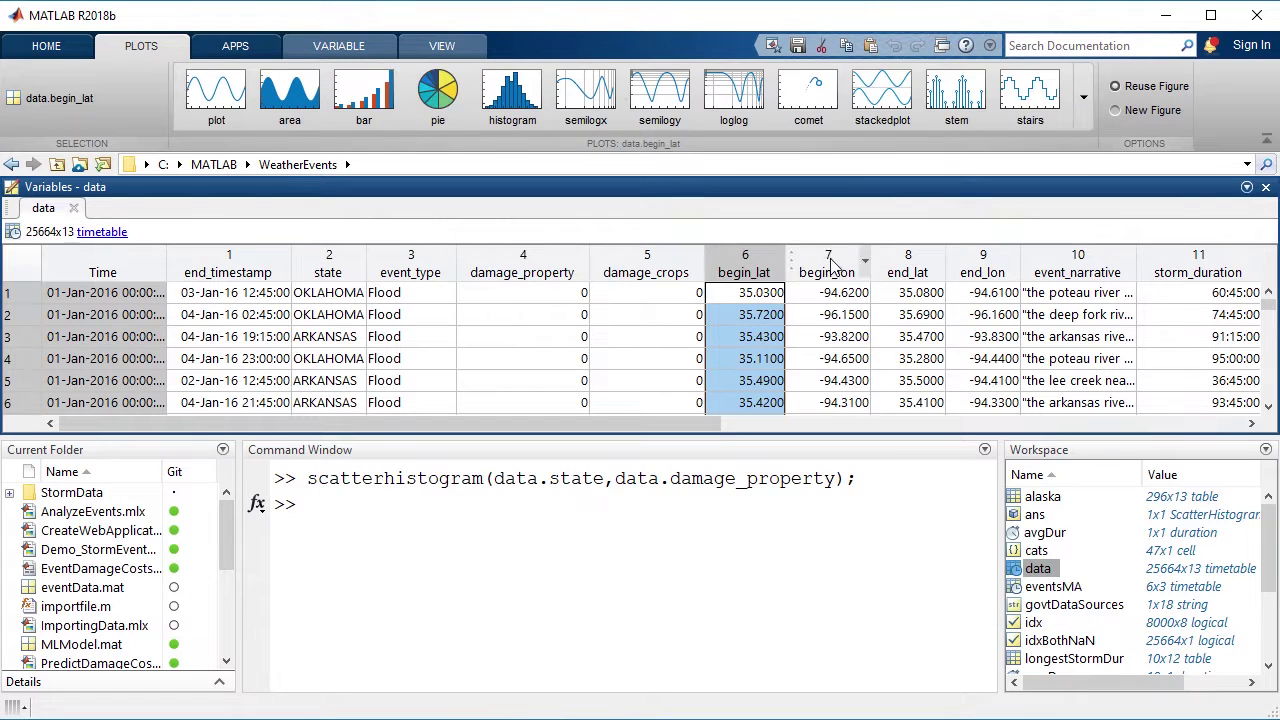
- Map begin_lat and begin_lon as a geobubble sized by damage_crops, then zoom in
{"action": "left_click", "coordinate": [830, 258], "text": "ctrl"}
{"action": "left_click", "coordinate": [662, 258], "text": "ctrl"}
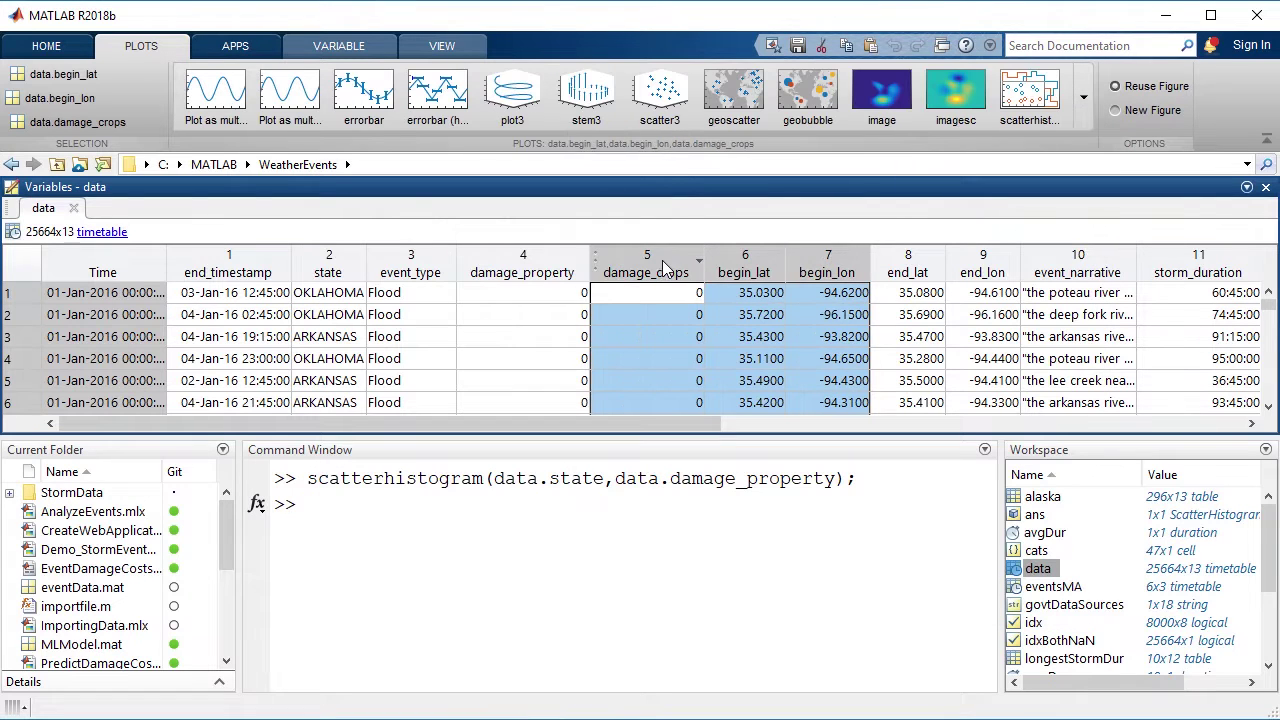
{"action": "left_click", "coordinate": [807, 95]}
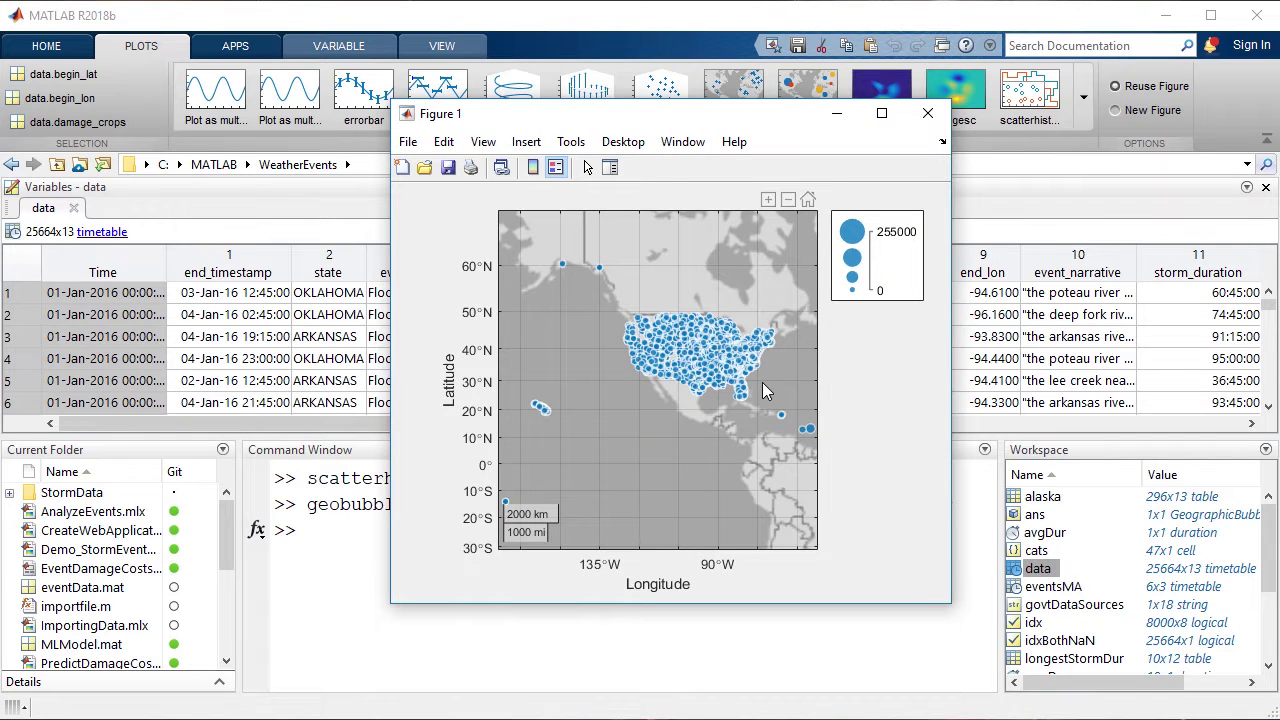
{"action": "scroll", "coordinate": [762, 382], "scroll_direction": "up", "scroll_amount": 1}
{"action": "scroll", "coordinate": [762, 380], "scroll_direction": "up", "scroll_amount": 1}
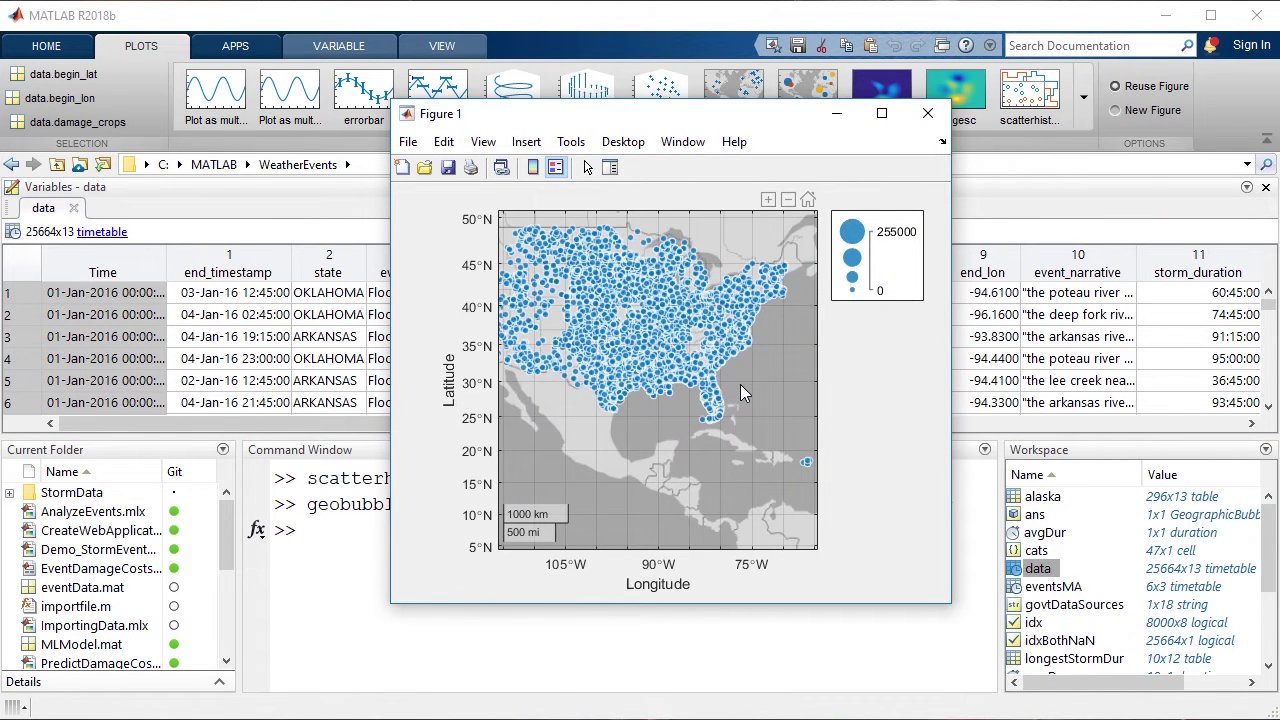
{"action": "scroll", "coordinate": [740, 384], "scroll_direction": "up", "scroll_amount": 1}
{"action": "scroll", "coordinate": [654, 415], "scroll_direction": "up", "scroll_amount": 1}
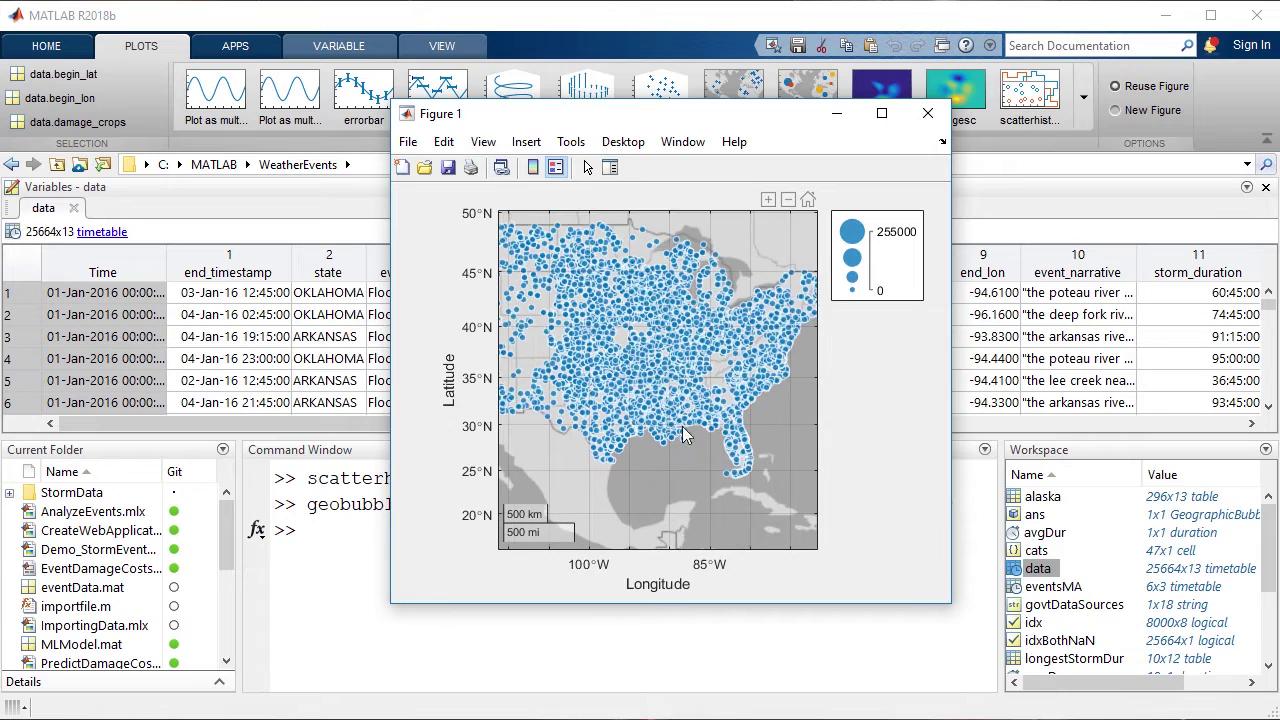
{"action": "scroll", "coordinate": [667, 398], "scroll_direction": "up", "scroll_amount": 1}
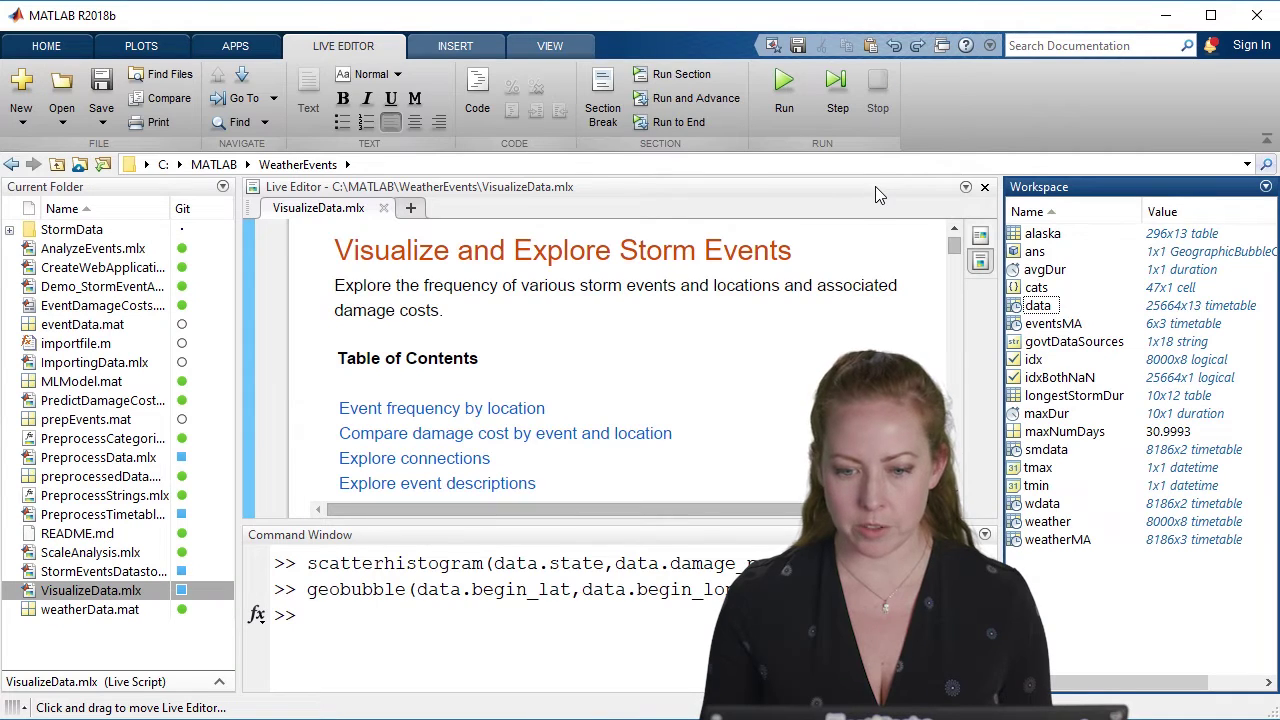
- Maximize the VisualizeData live script to fill the MATLAB window
{"action": "double_click", "coordinate": [875, 187]}
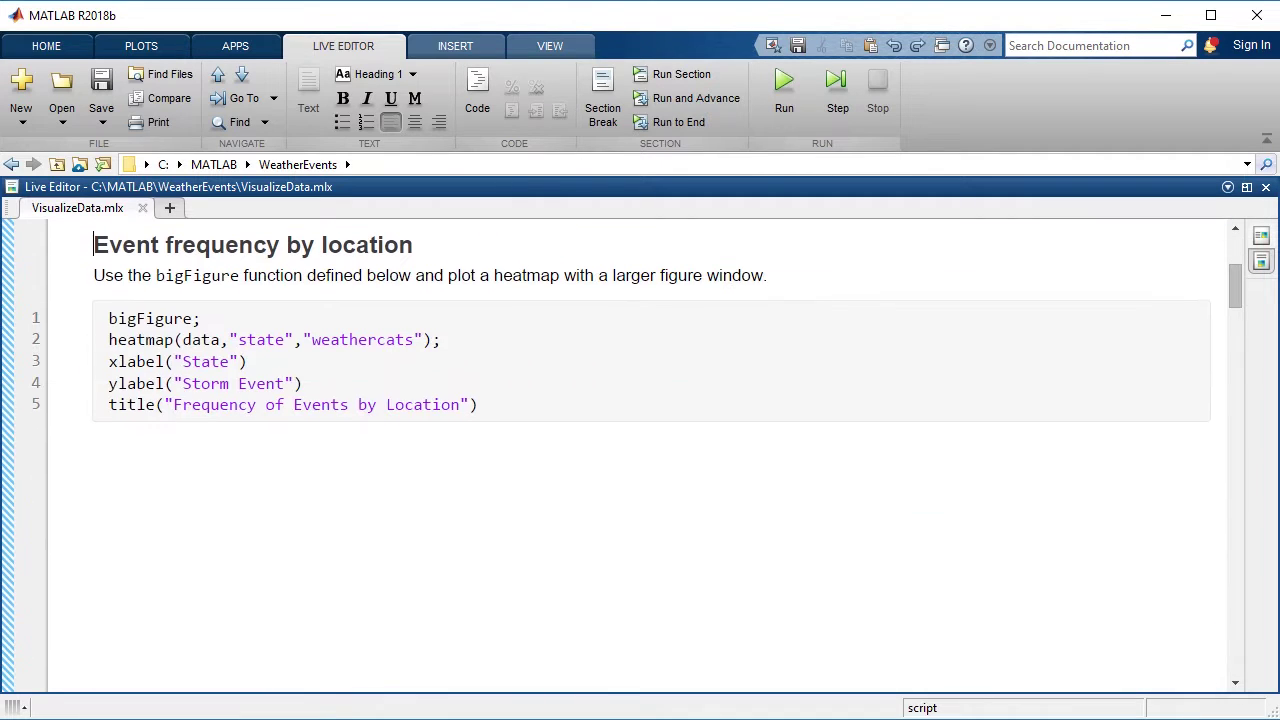
- Run the event-frequency heatmap with outputs on the right, check a cell, then run the mean damage-cost heatmap
{"action": "key", "text": "F5"}
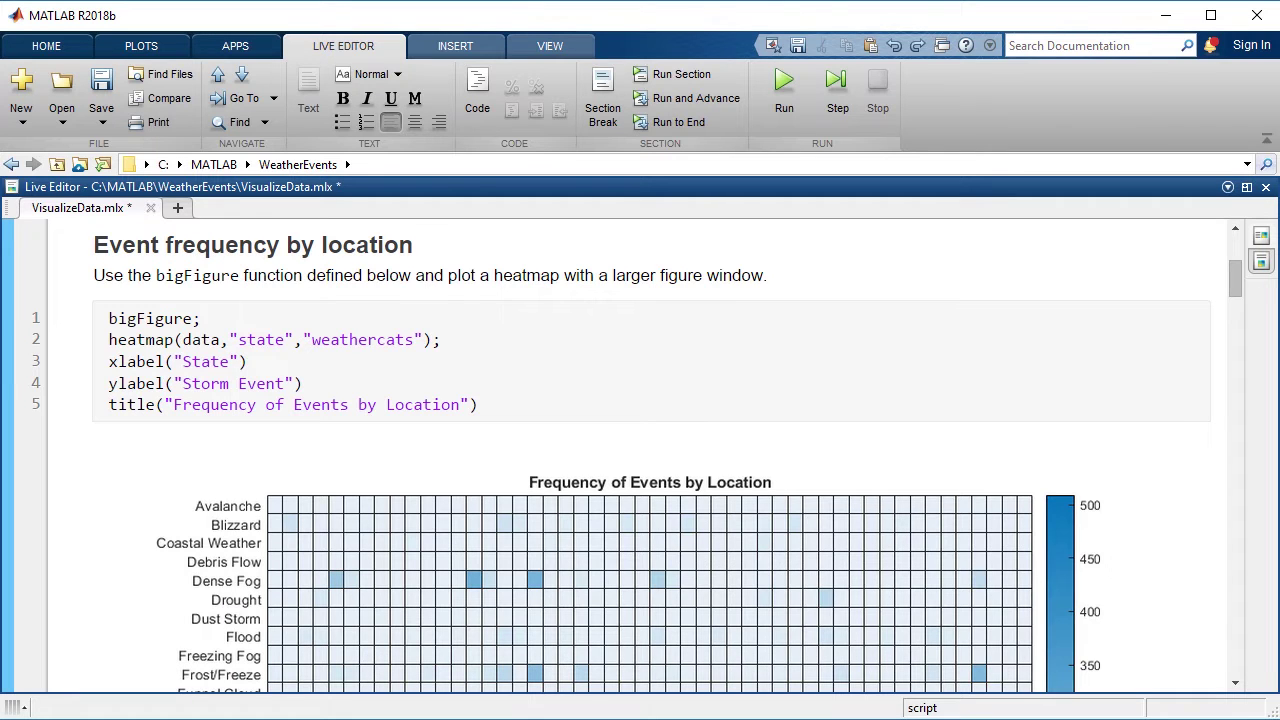
{"action": "left_click", "coordinate": [1261, 236]}
{"action": "left_click_drag", "start_coordinate": [1182, 254], "coordinate": [525, 288]}
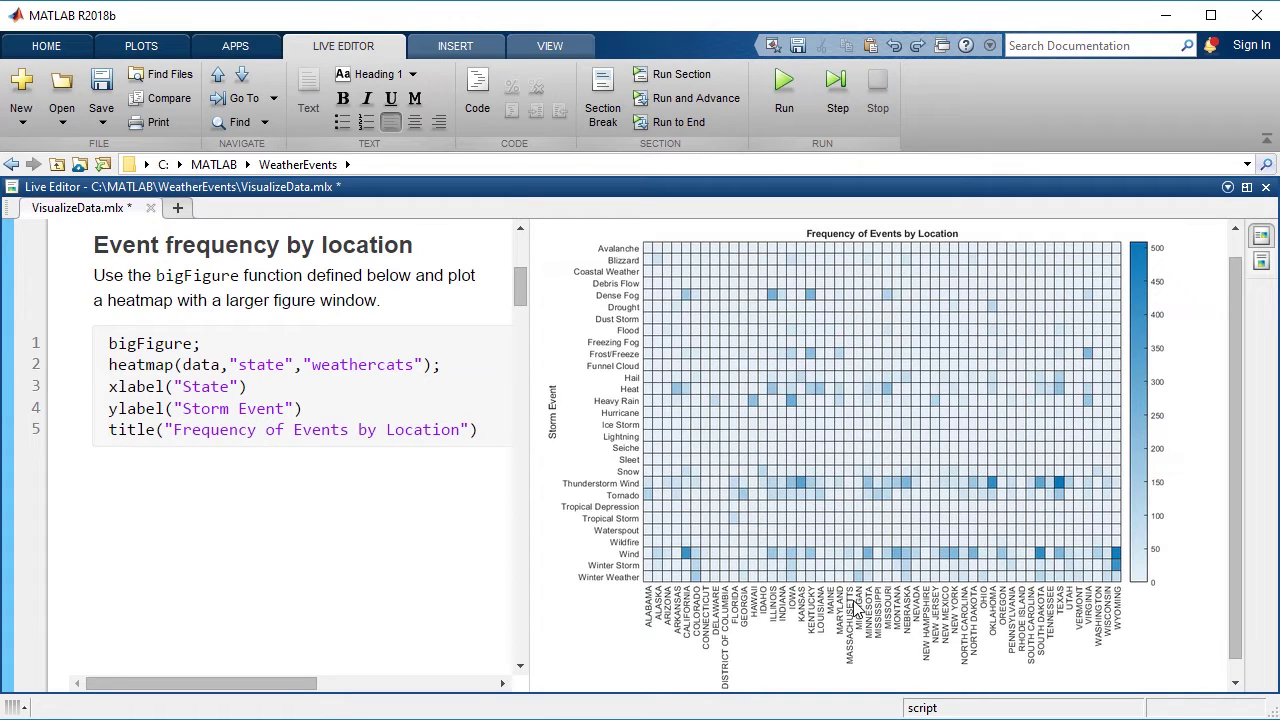
{"action": "left_click", "coordinate": [688, 558]}
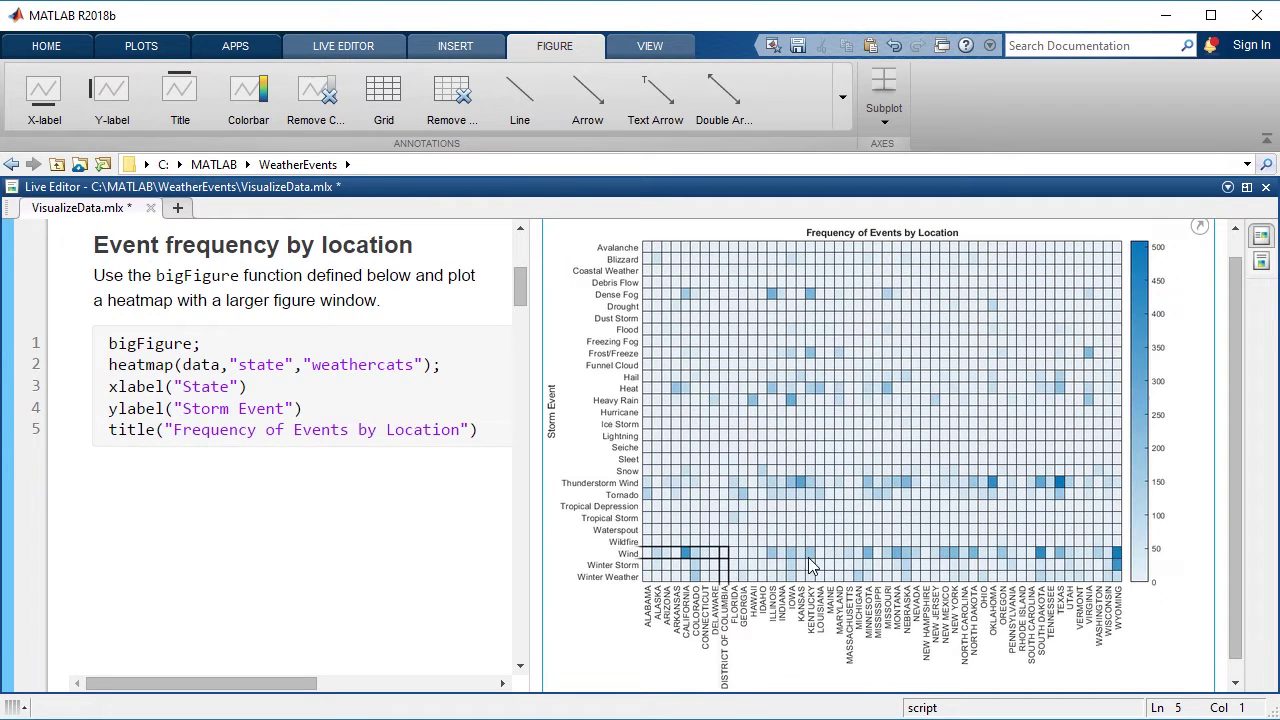
{"action": "mouse_move", "coordinate": [867, 553]}
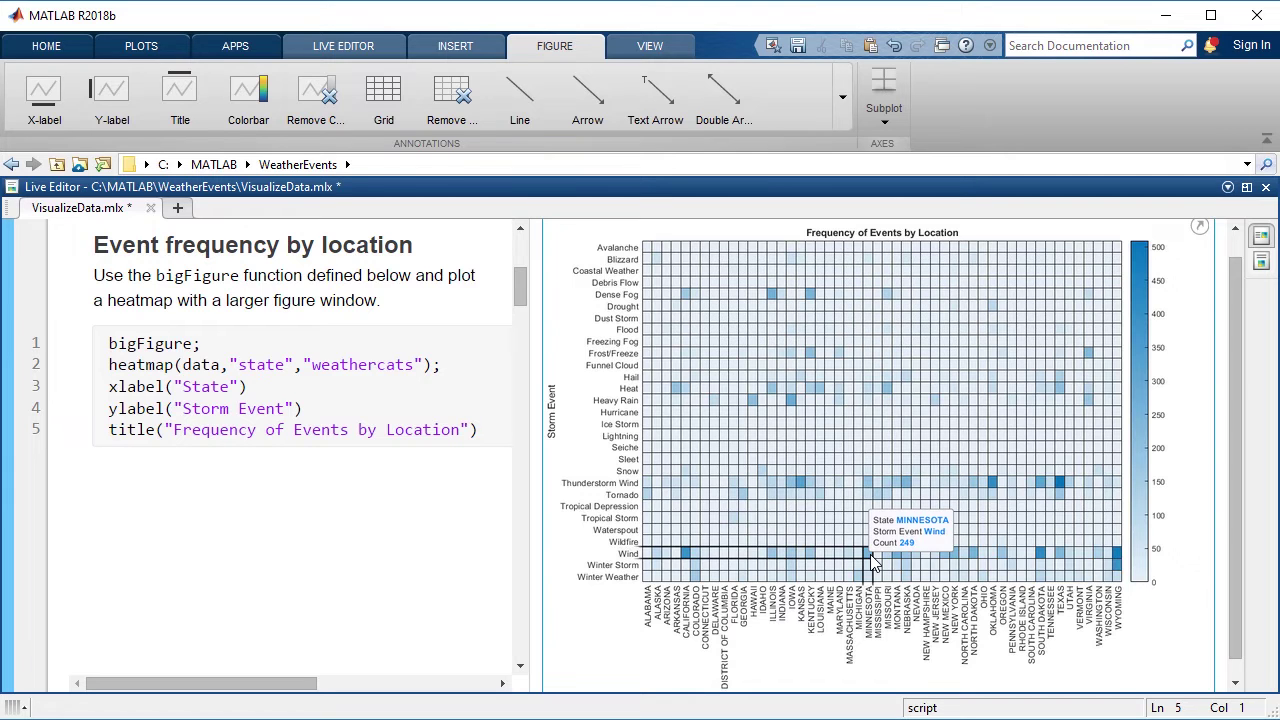
{"action": "left_click_drag", "start_coordinate": [529, 260], "coordinate": [563, 260]}
{"action": "key", "text": "ctrl+Return"}
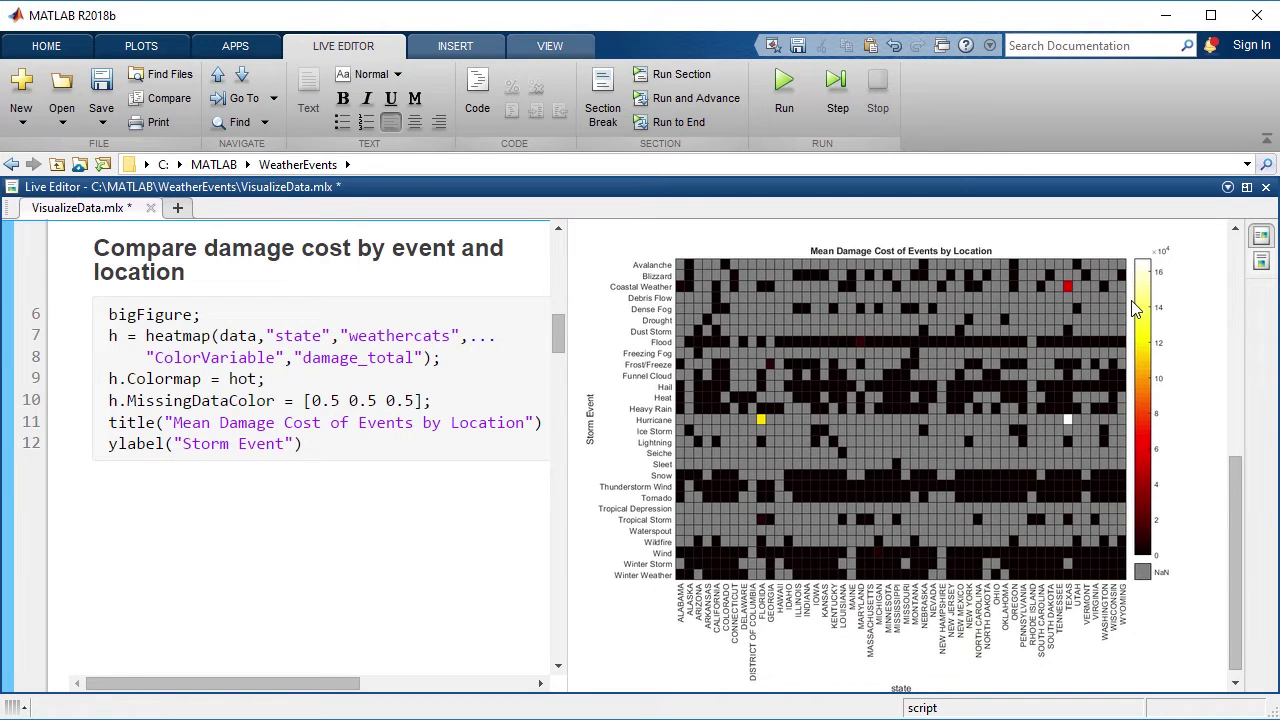
- Inspect the bright Hurricane cell on the mean damage-cost heatmap
{"action": "left_click", "coordinate": [760, 423]}
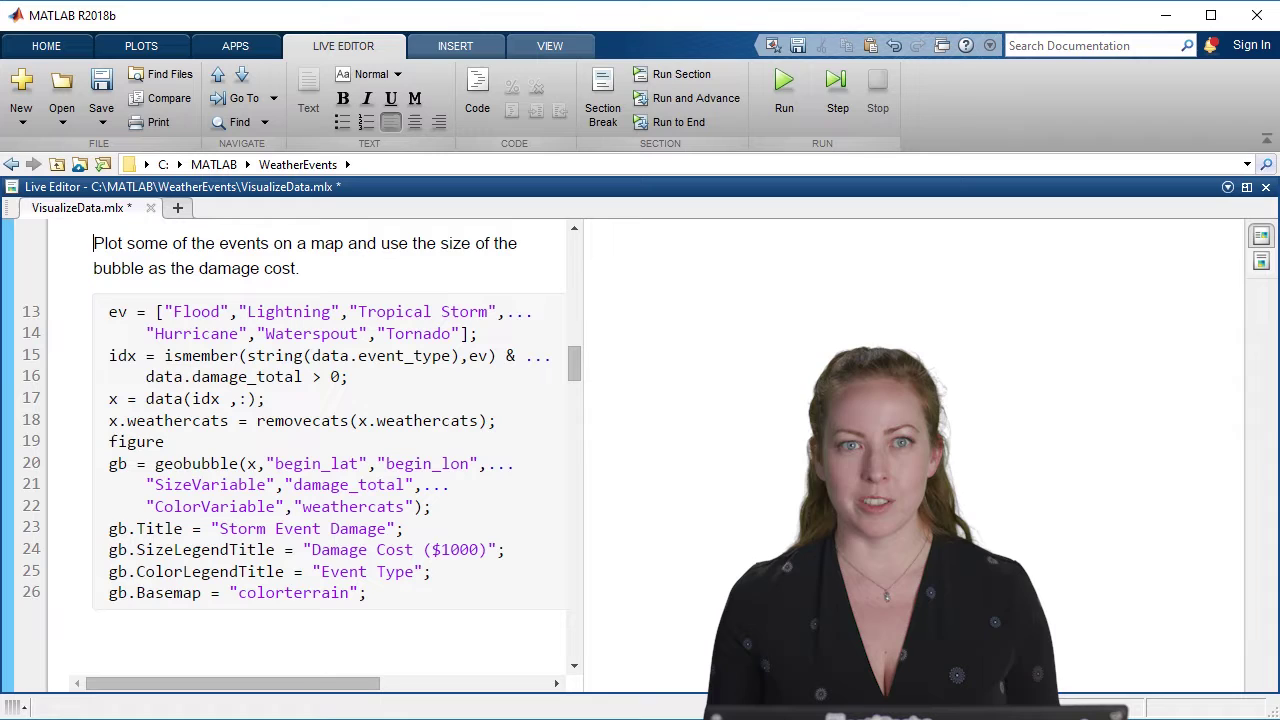
- Run the live script and zoom the Storm Event Damage bubble map toward the Gulf
{"action": "key", "text": "F5"}
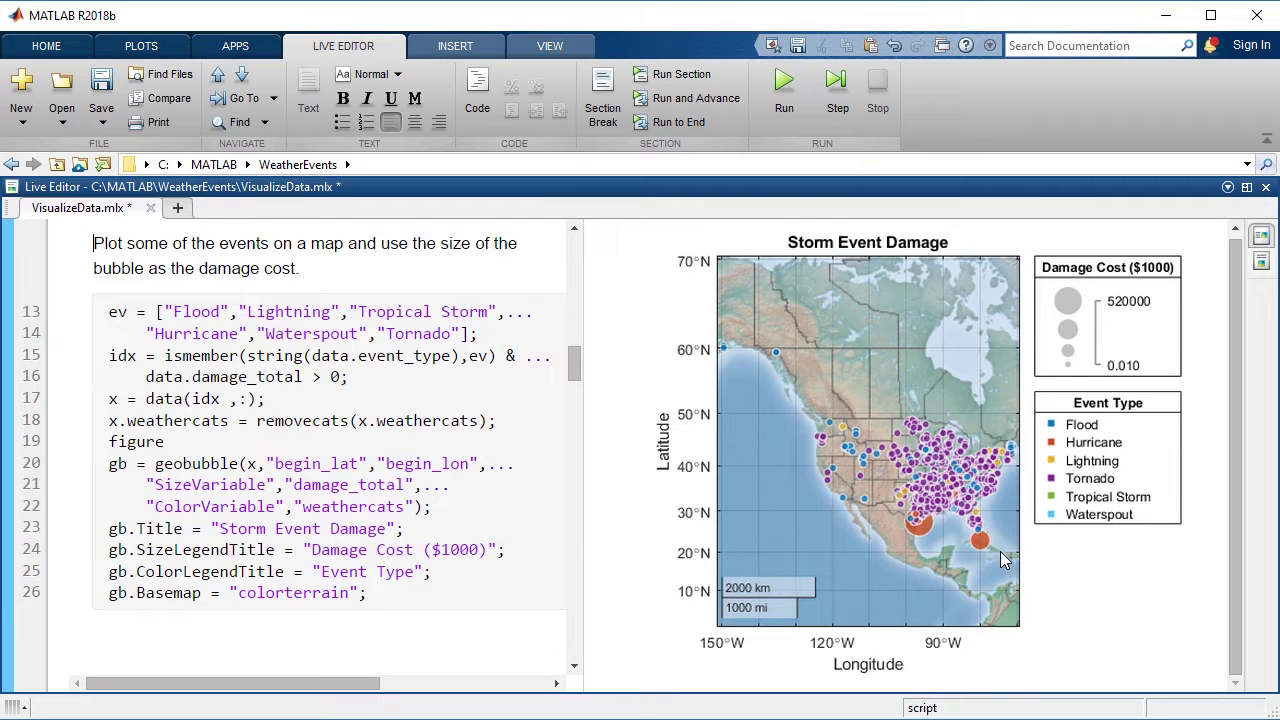
{"action": "scroll", "coordinate": [999, 551], "scroll_direction": "up", "scroll_amount": 1}
{"action": "scroll", "coordinate": [984, 488], "scroll_direction": "up", "scroll_amount": 3}
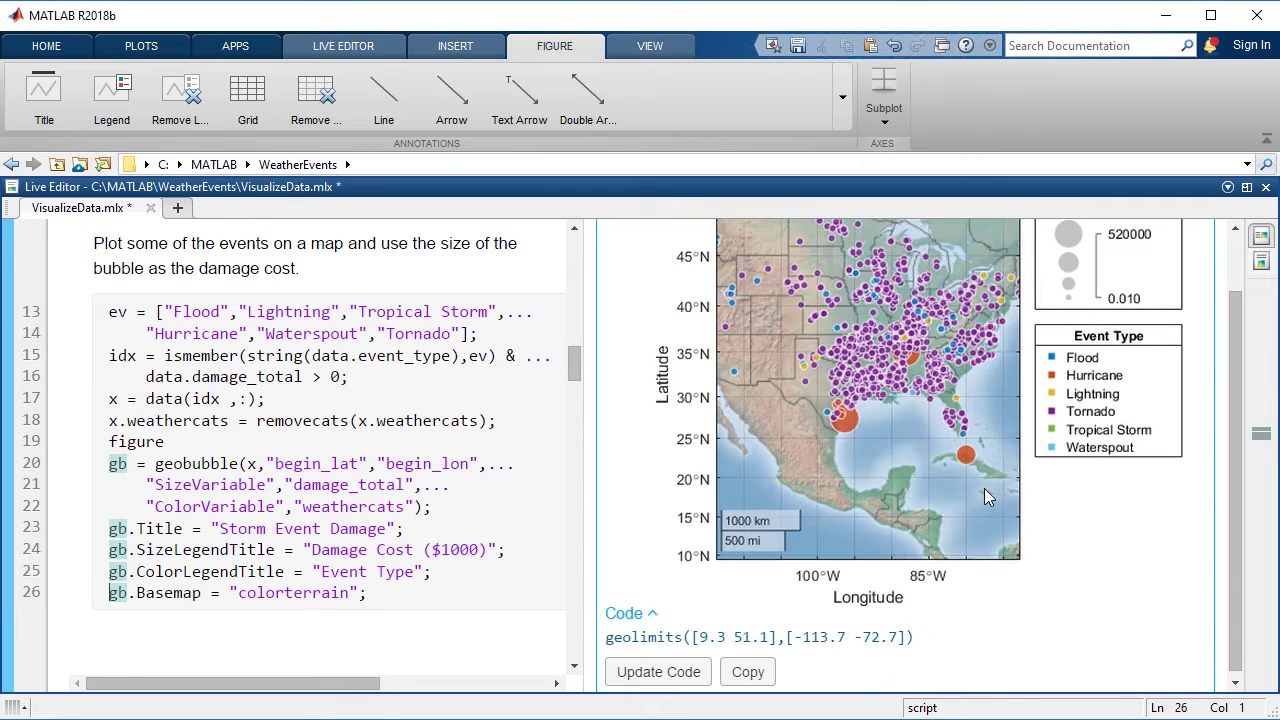
{"action": "scroll", "coordinate": [896, 439], "scroll_direction": "up", "scroll_amount": 2}
{"action": "scroll", "coordinate": [896, 439], "scroll_direction": "up", "scroll_amount": 2}
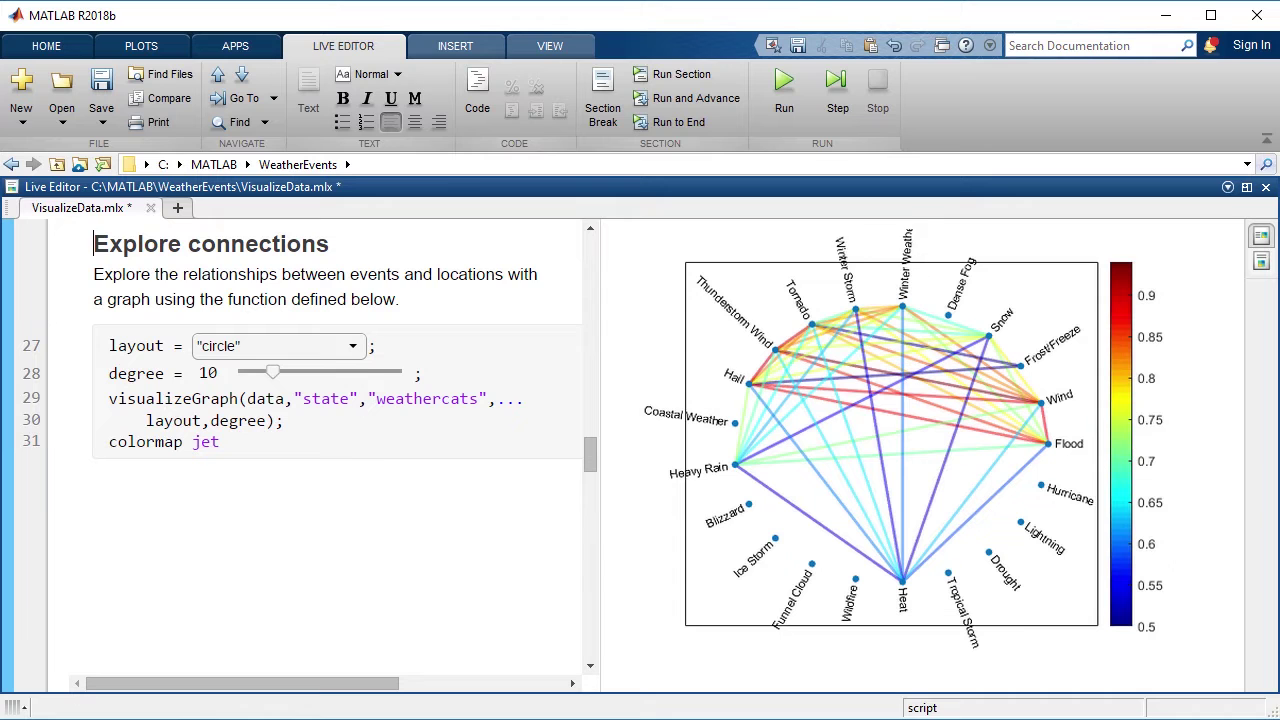
{"action": "scroll", "coordinate": [158, 398], "scroll_direction": "down", "scroll_amount": 3}
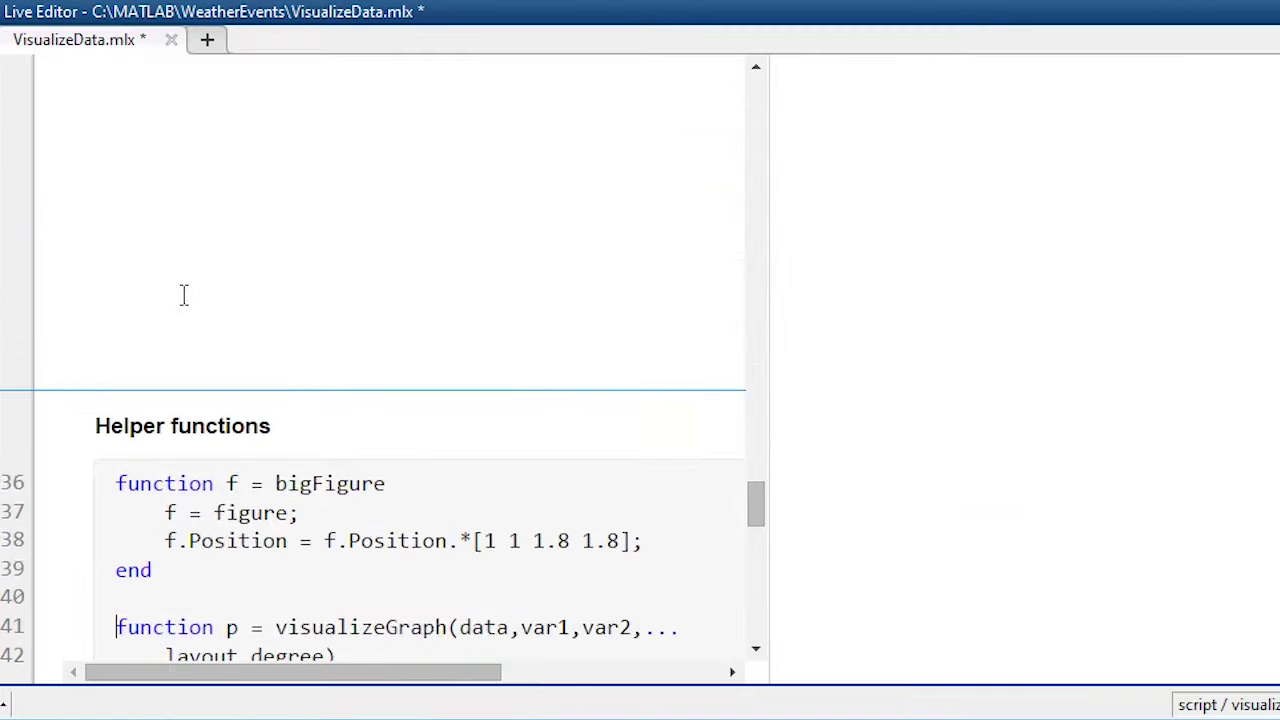
{"action": "left_click_drag", "start_coordinate": [590, 596], "coordinate": [594, 610]}
{"action": "left_click_drag", "start_coordinate": [760, 575], "coordinate": [763, 610]}
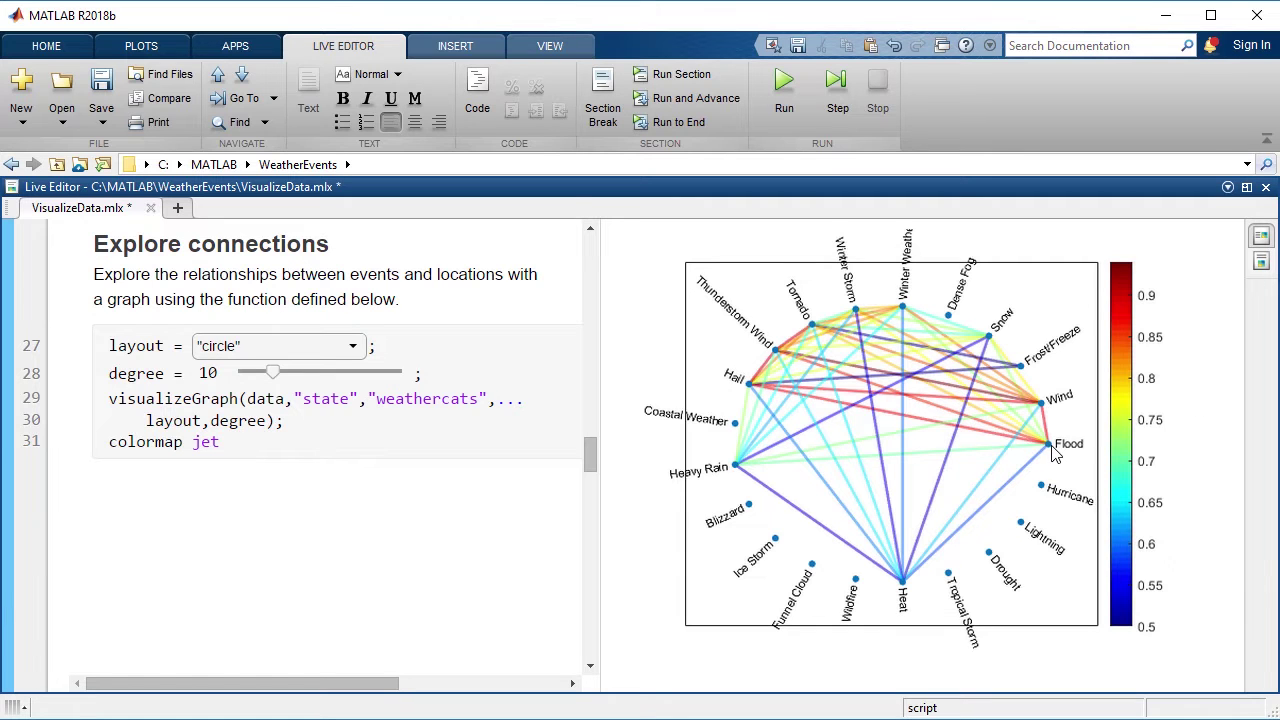
{"action": "left_click", "coordinate": [1043, 412]}
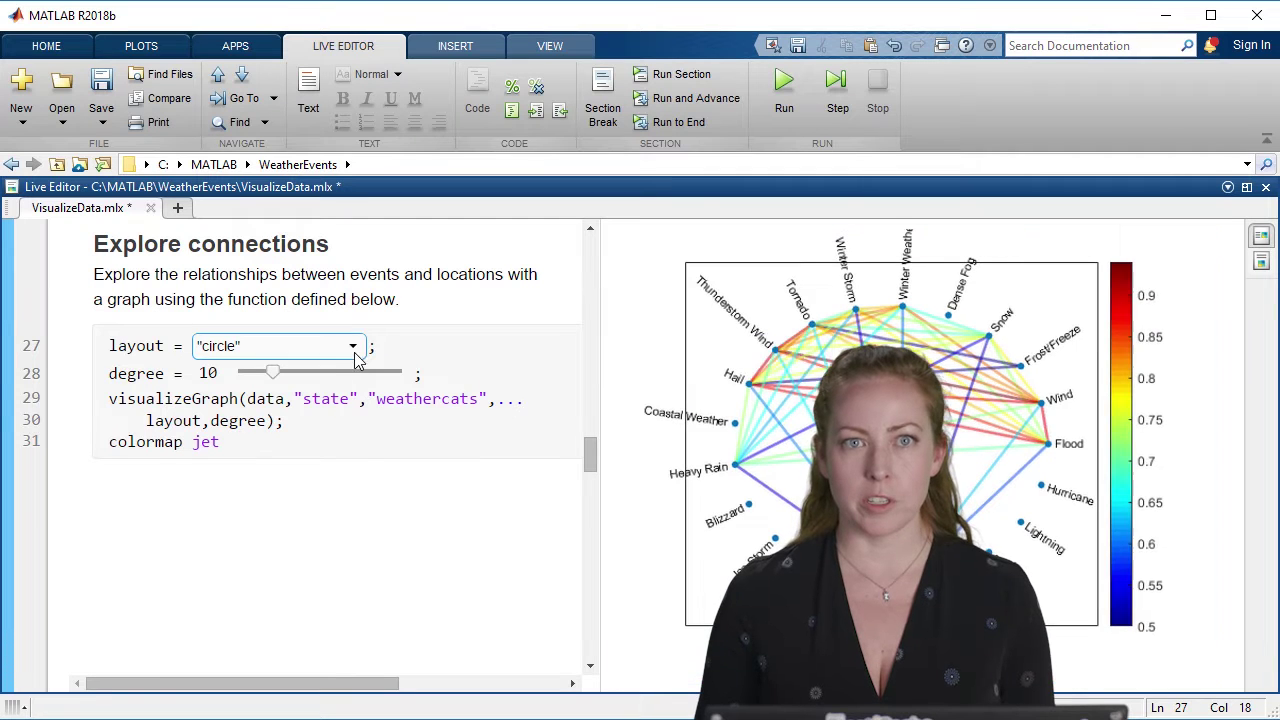
- Redraw the connection graph with the force layout and zoom toward its clustered event nodes
{"action": "left_click", "coordinate": [354, 347]}
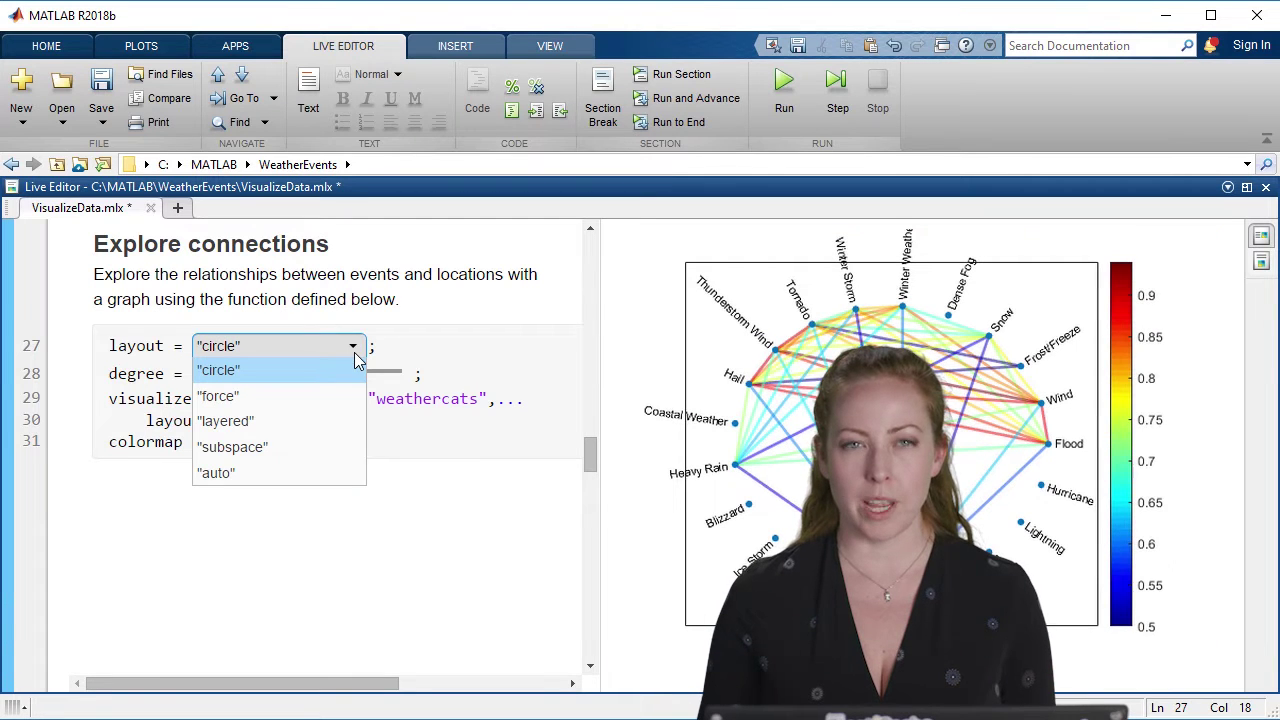
{"action": "left_click", "coordinate": [334, 405]}
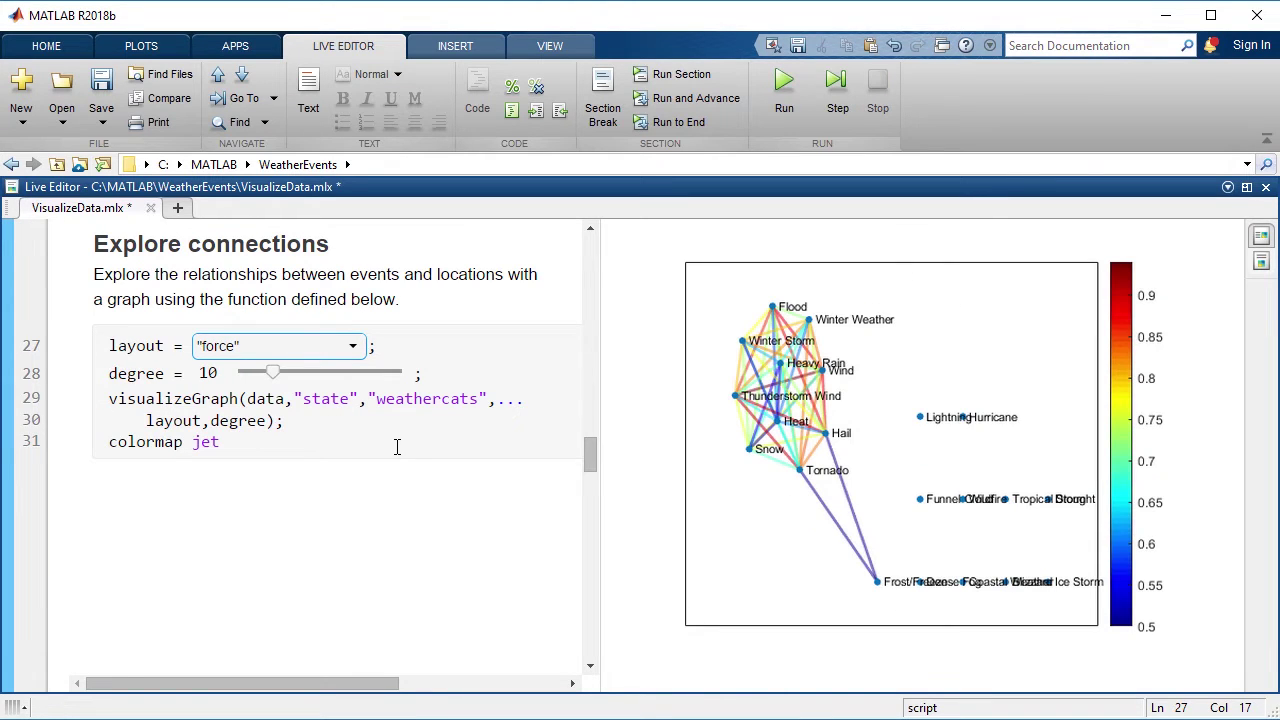
{"action": "scroll", "coordinate": [860, 405], "scroll_direction": "up", "scroll_amount": 1}
{"action": "scroll", "coordinate": [847, 400], "scroll_direction": "up", "scroll_amount": 1}
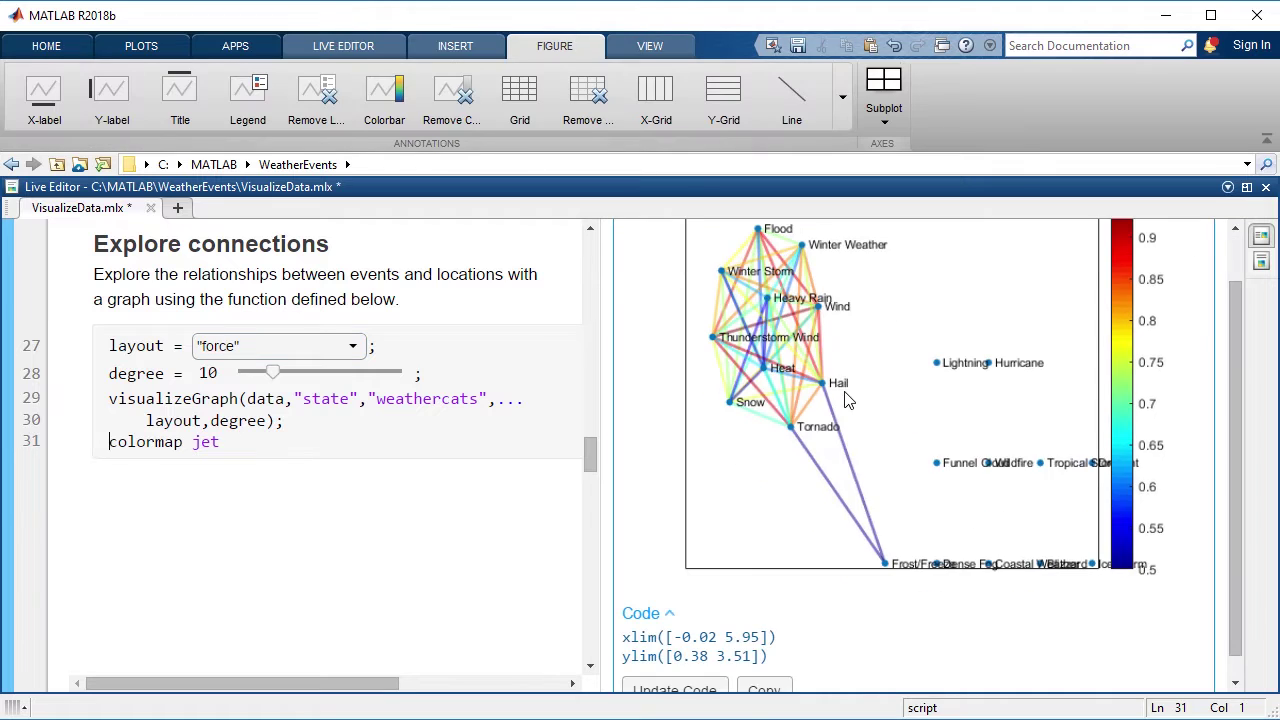
{"action": "mouse_move", "coordinate": [847, 400]}
{"action": "left_mouse_down"}
{"action": "mouse_move", "coordinate": [877, 420]}
{"action": "mouse_move", "coordinate": [880, 451]}
{"action": "mouse_move", "coordinate": [920, 451]}
{"action": "left_mouse_up"}
{"action": "scroll", "coordinate": [874, 449], "scroll_direction": "up", "scroll_amount": 1}
{"action": "scroll", "coordinate": [870, 447], "scroll_direction": "up", "scroll_amount": 2}
{"action": "scroll", "coordinate": [920, 452], "scroll_direction": "up", "scroll_amount": 1}
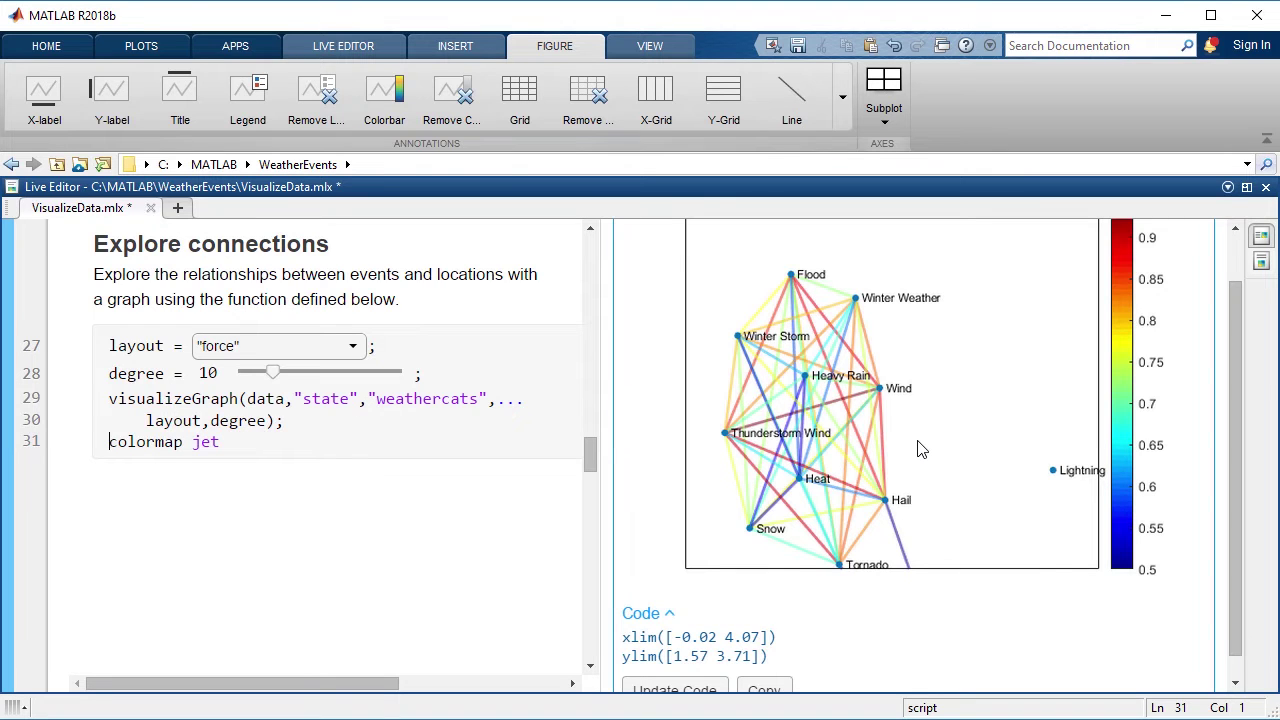
{"action": "scroll", "coordinate": [920, 450], "scroll_direction": "up", "scroll_amount": 1}
{"action": "scroll", "coordinate": [935, 449], "scroll_direction": "up", "scroll_amount": 1}
- Frame the dense node cluster, then switch the graph layout to layered
{"action": "left_click_drag", "start_coordinate": [937, 449], "coordinate": [1005, 450]}
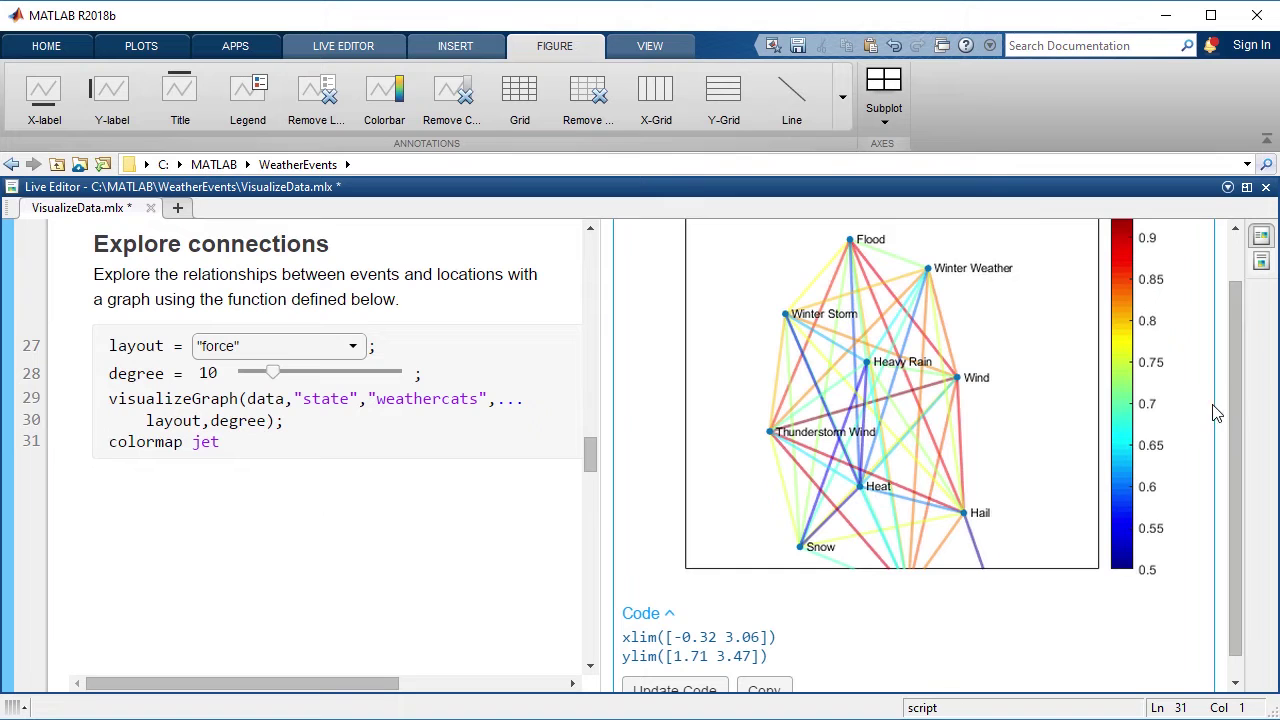
{"action": "scroll", "coordinate": [1237, 400], "scroll_direction": "up", "scroll_amount": 1}
{"action": "scroll", "coordinate": [1237, 400], "scroll_direction": "up", "scroll_amount": 1}
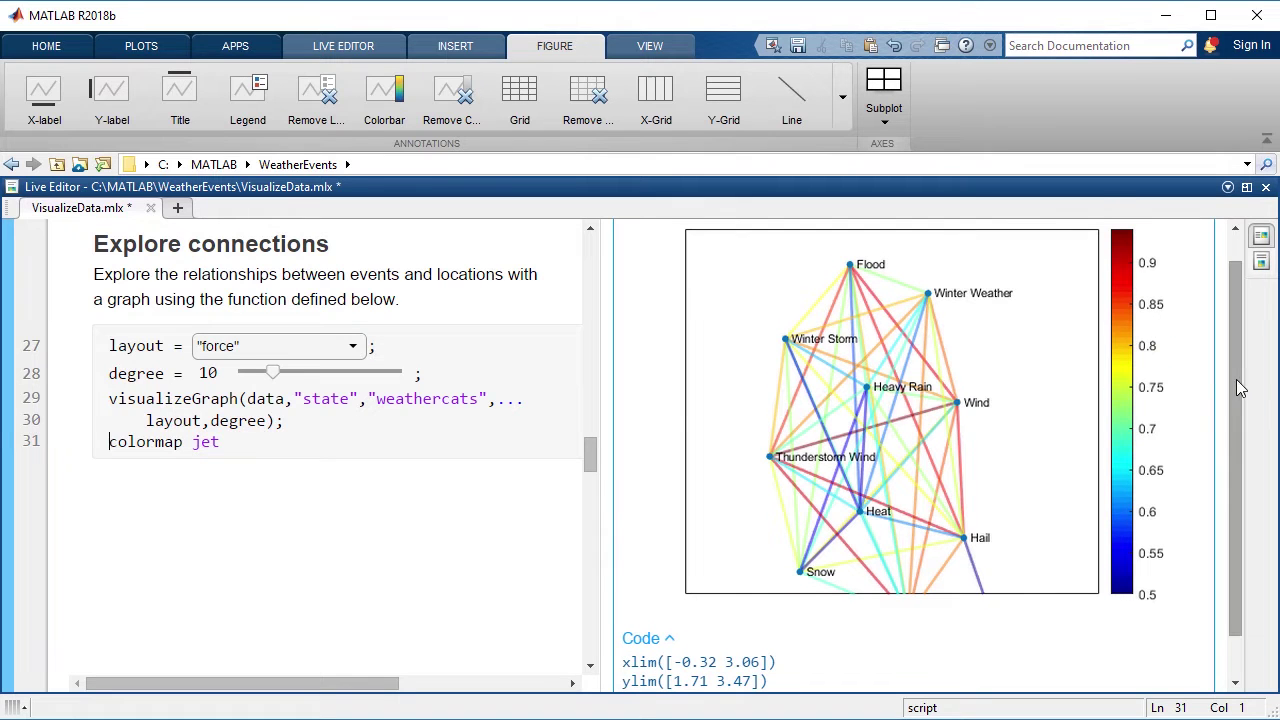
{"action": "left_click", "coordinate": [350, 348]}
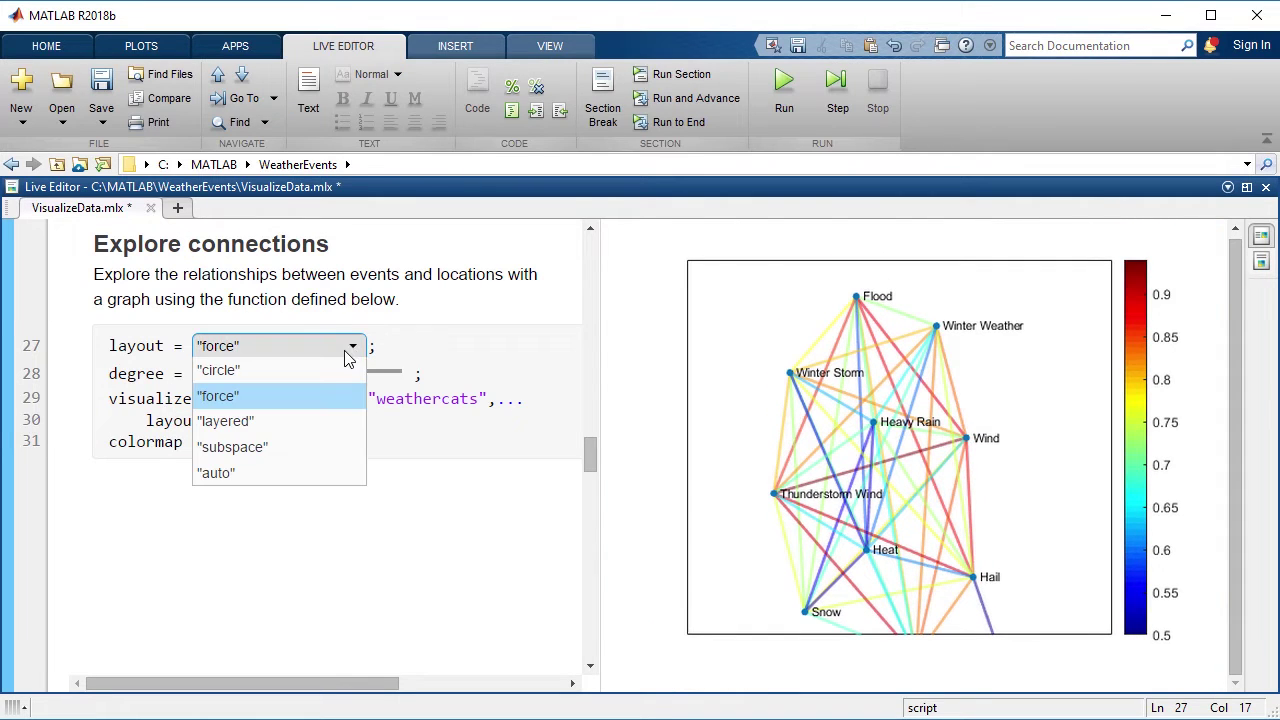
{"action": "left_click", "coordinate": [267, 428]}
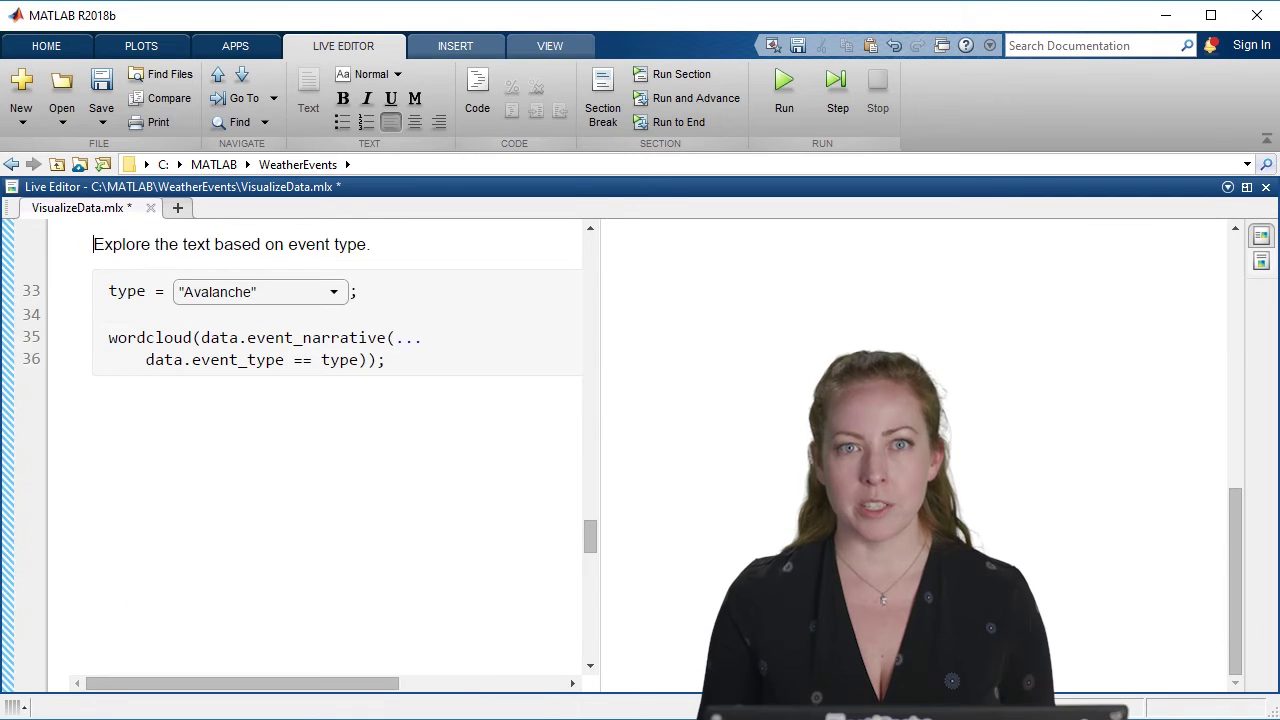
- Run the per-event-type word cloud section, drawing the Avalanche narratives cloud
{"action": "key", "text": "ctrl+Return"}
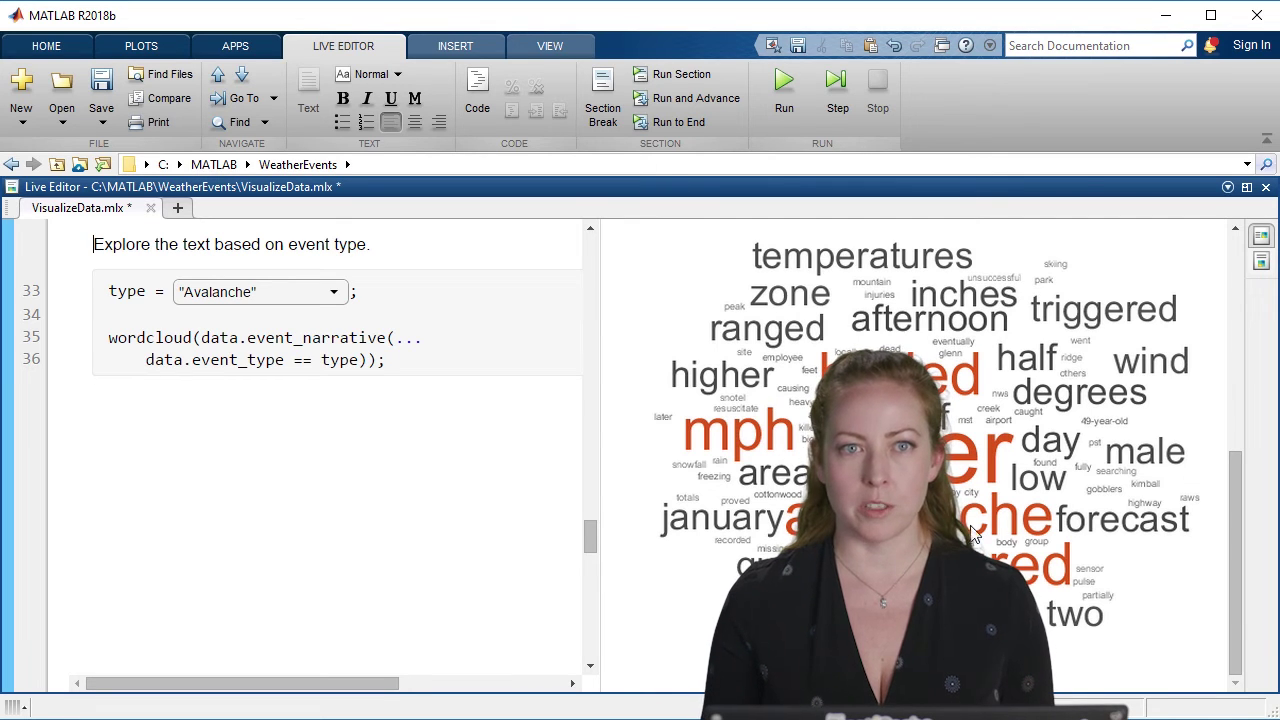
- Redraw the event-type word cloud for Wildfire, then for Dust Storm narratives
{"action": "left_click", "coordinate": [332, 292]}
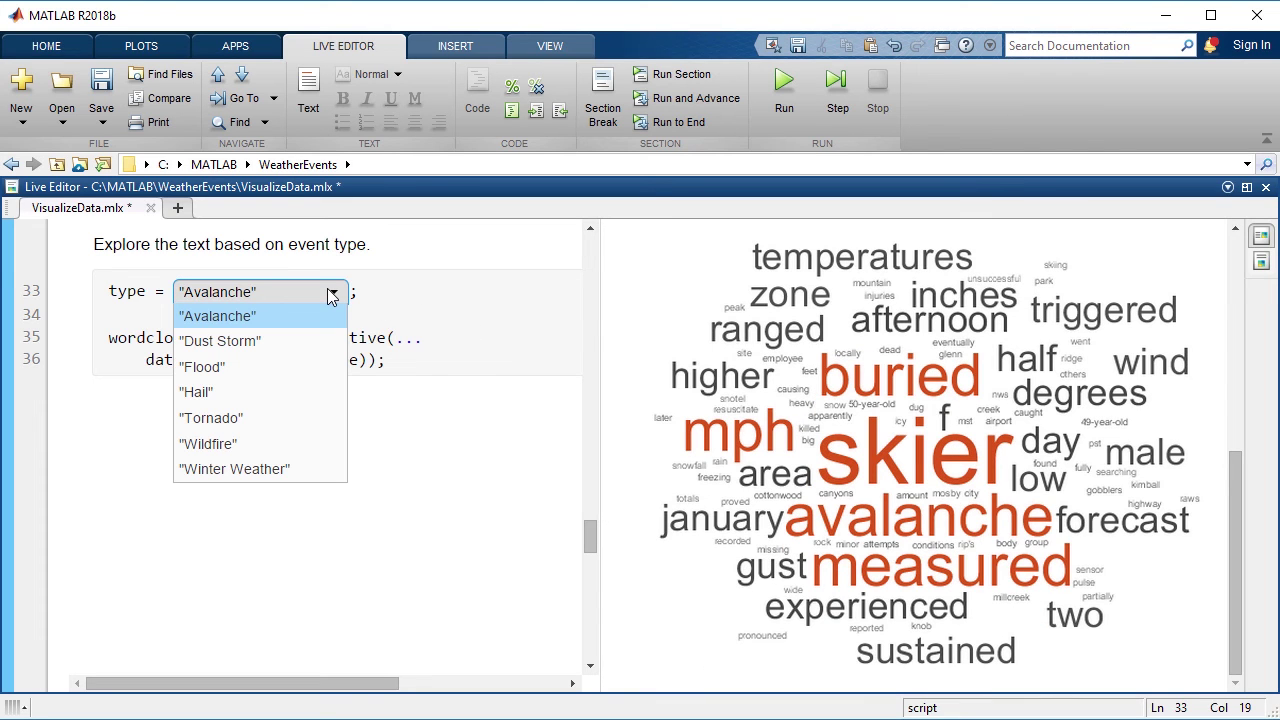
{"action": "left_click", "coordinate": [300, 444]}
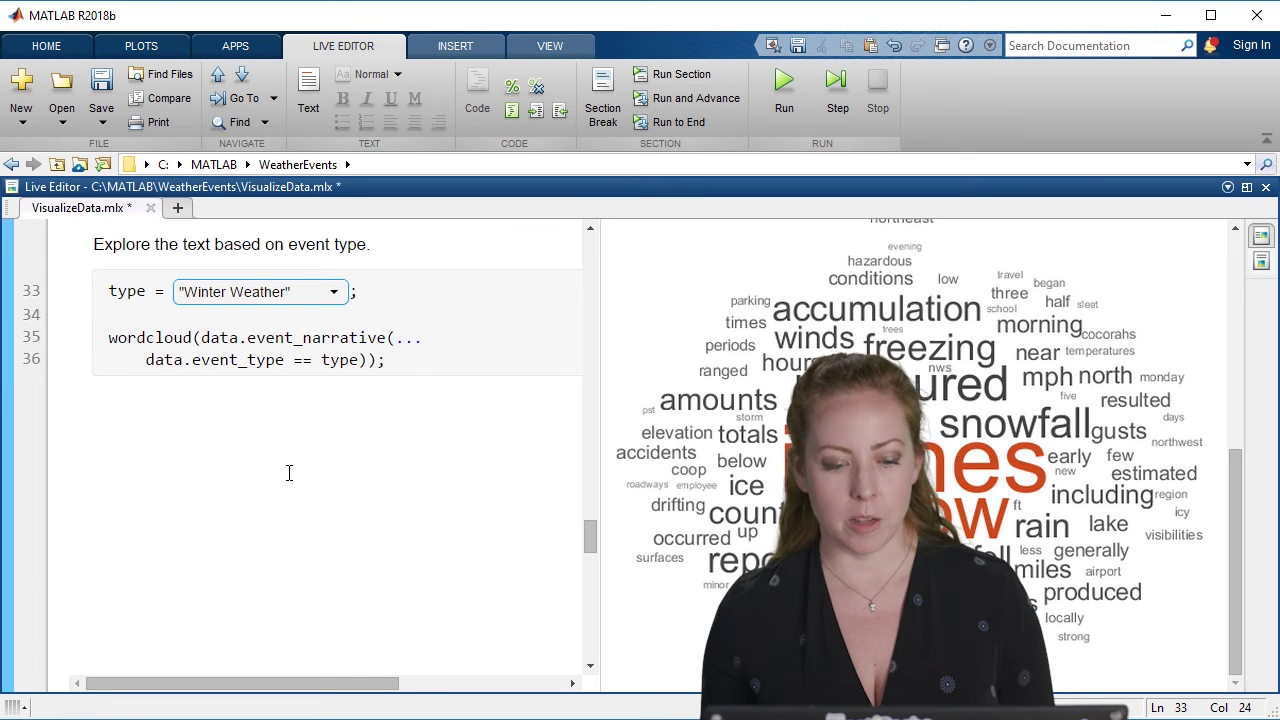
{"action": "left_click", "coordinate": [333, 291]}
{"action": "left_click", "coordinate": [322, 340]}
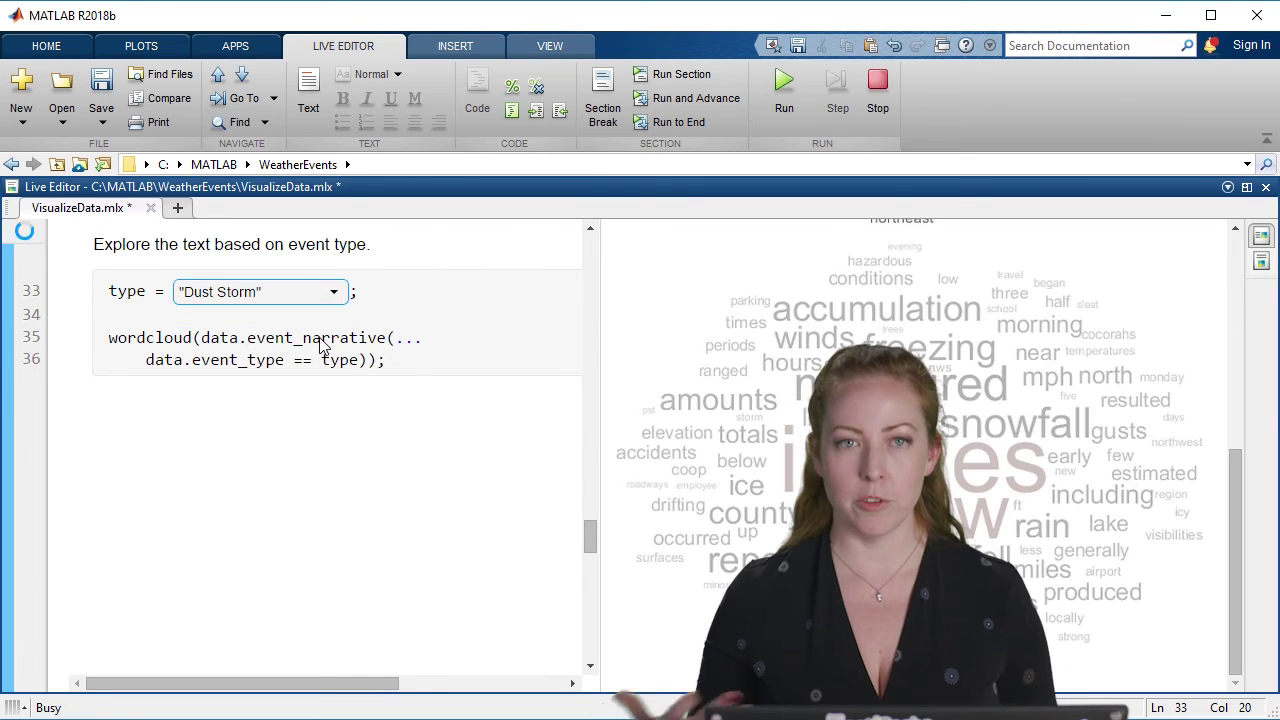